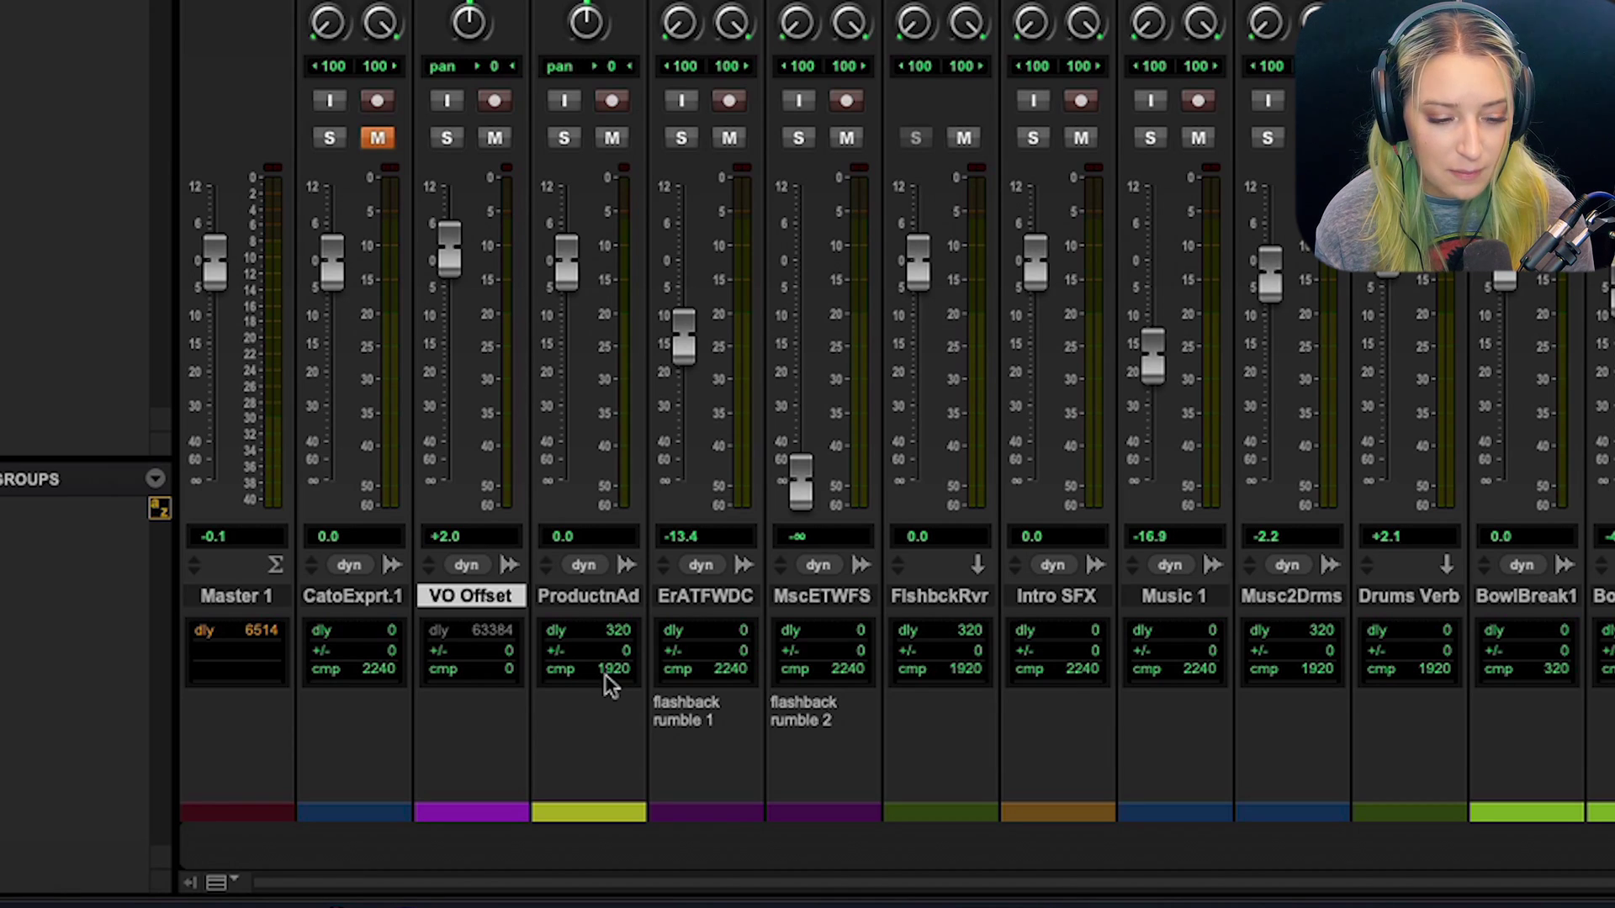
Step: Open the Mix Window View selector to list the mixer strip sections
{"action": "left_click", "coordinate": [216, 885]}
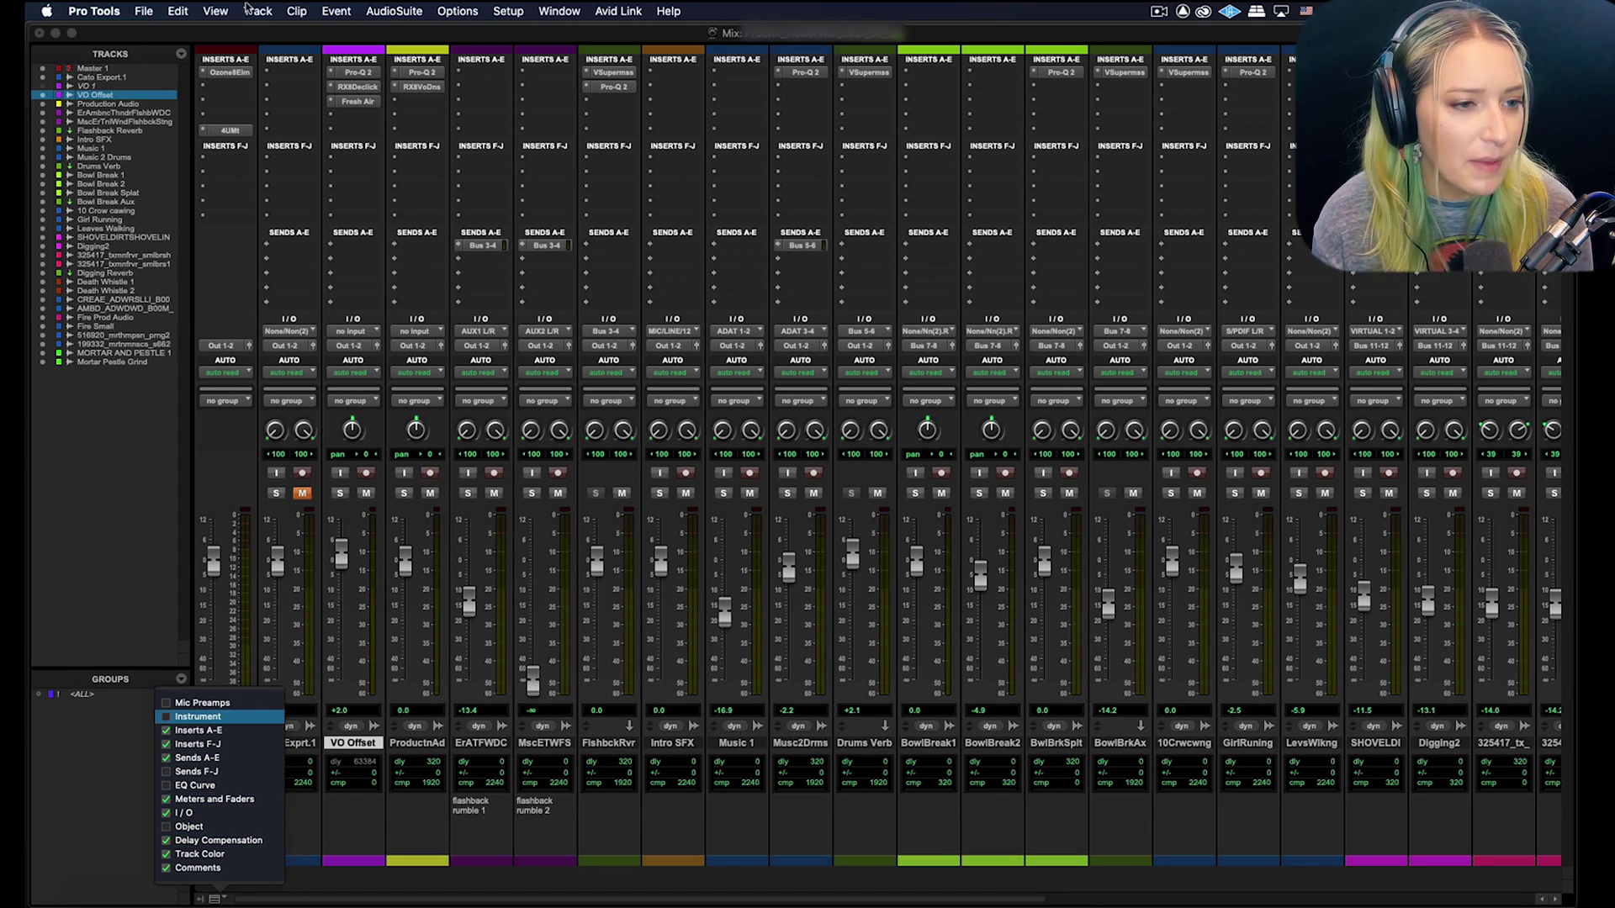
Step: Confirm Delay Compensation is ticked under View > Mix Window Views, then dismiss the menus
{"action": "left_click", "coordinate": [216, 12]}
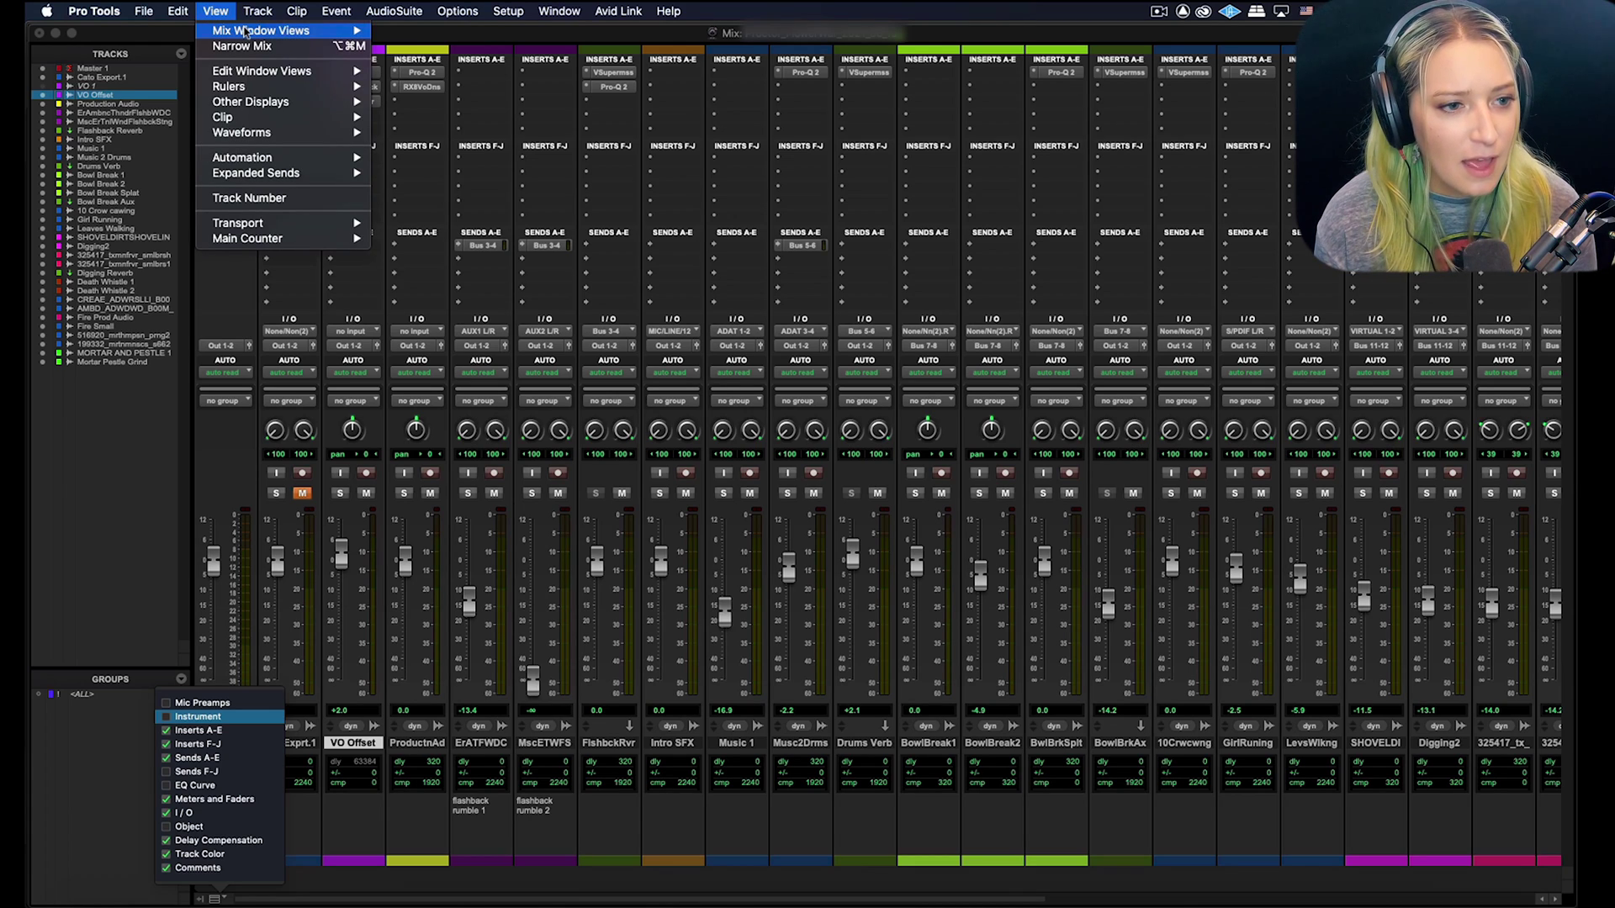
{"action": "mouse_move", "coordinate": [337, 30]}
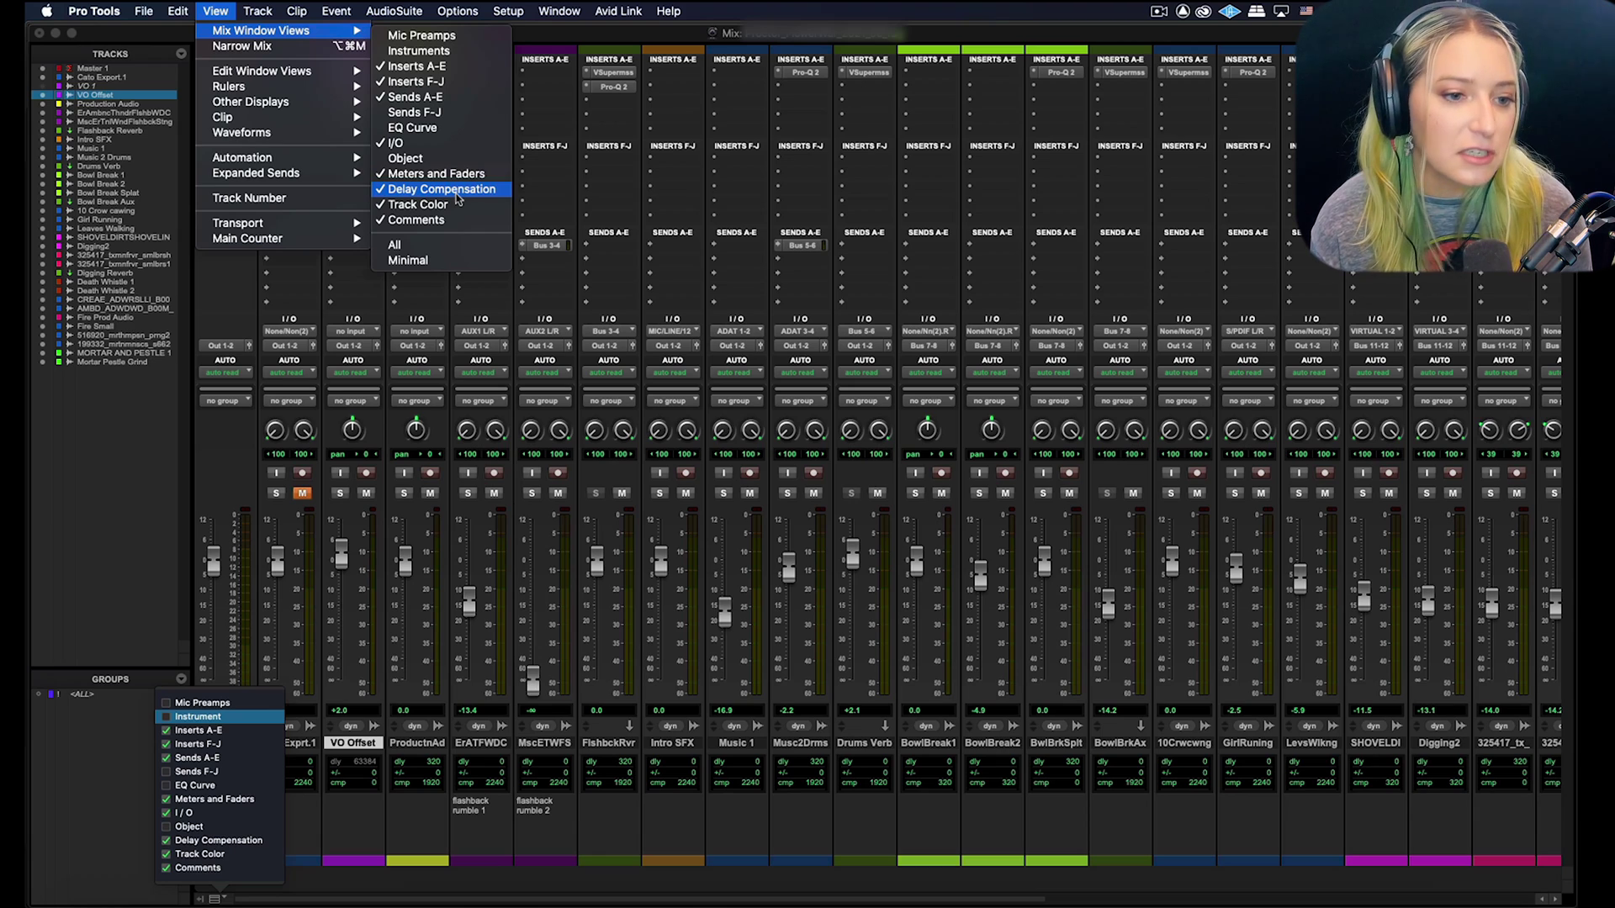
{"action": "key", "text": "Escape"}
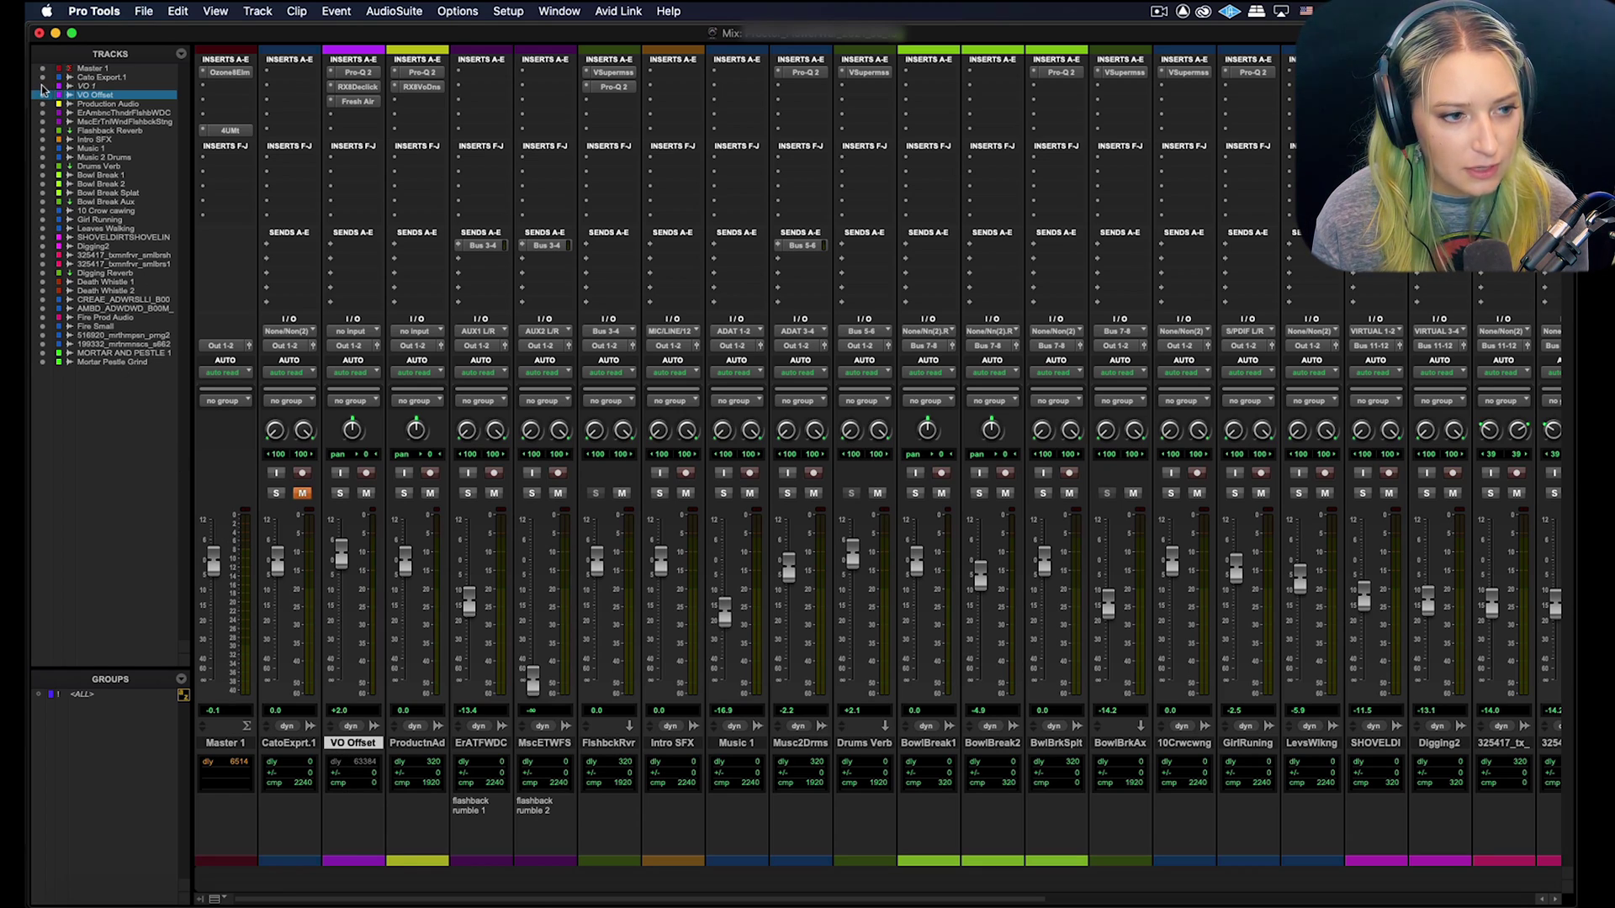
Step: Show the hidden VO 1 track, make it active, and open its RX8Declick insert
{"action": "left_click", "coordinate": [70, 86]}
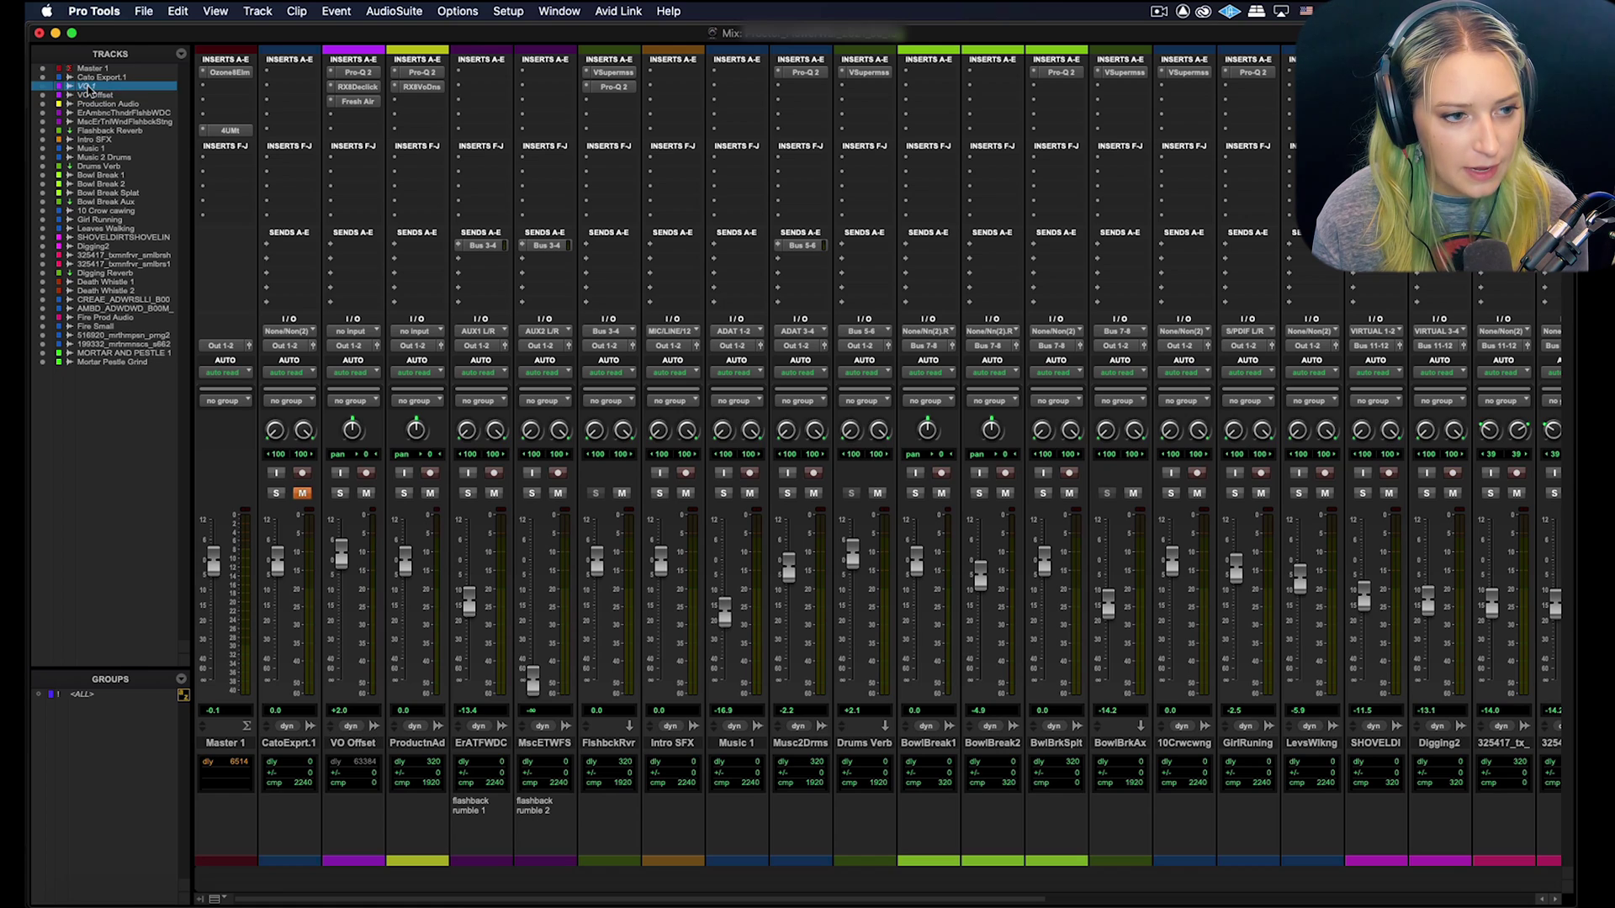
{"action": "left_click", "coordinate": [42, 86]}
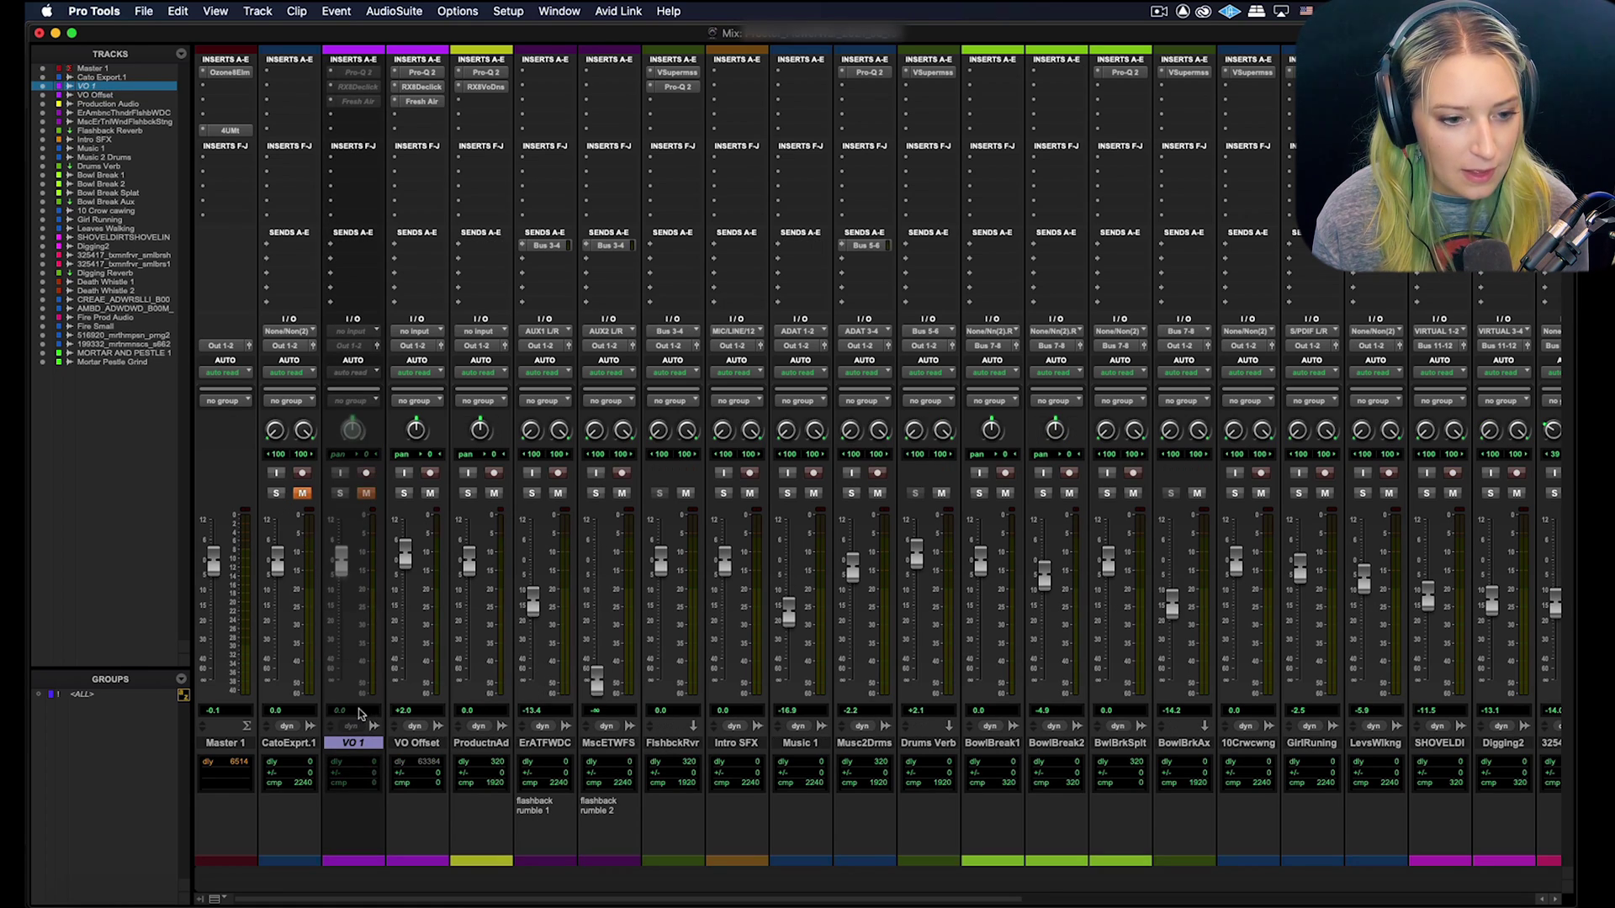
{"action": "right_click", "coordinate": [357, 744]}
{"action": "left_click", "coordinate": [367, 764]}
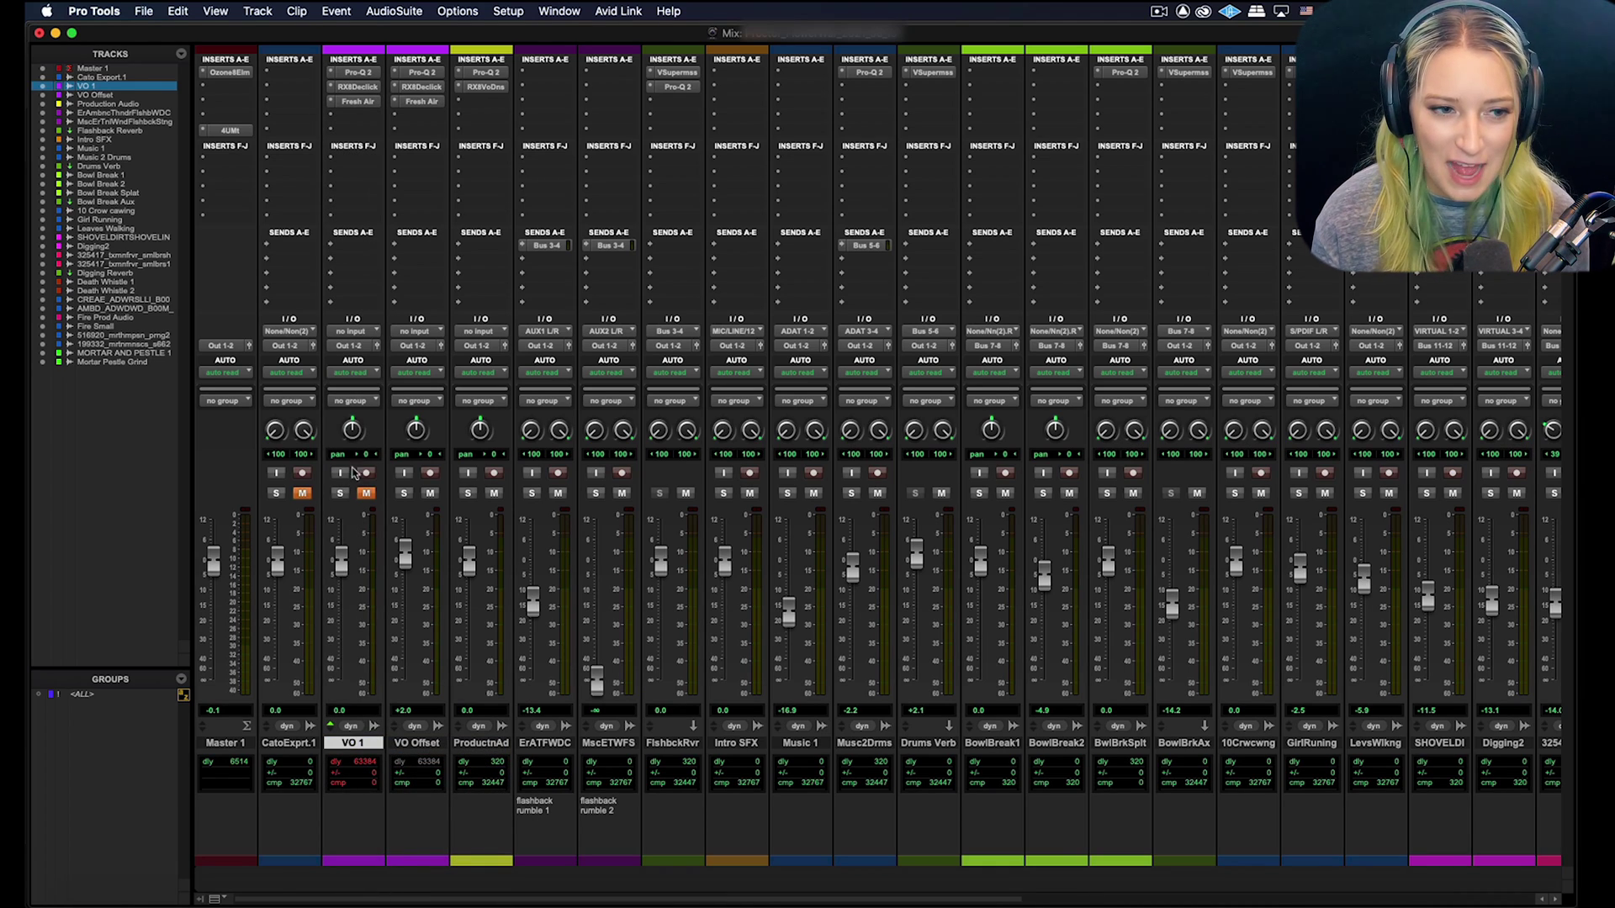
{"action": "left_click", "coordinate": [359, 87]}
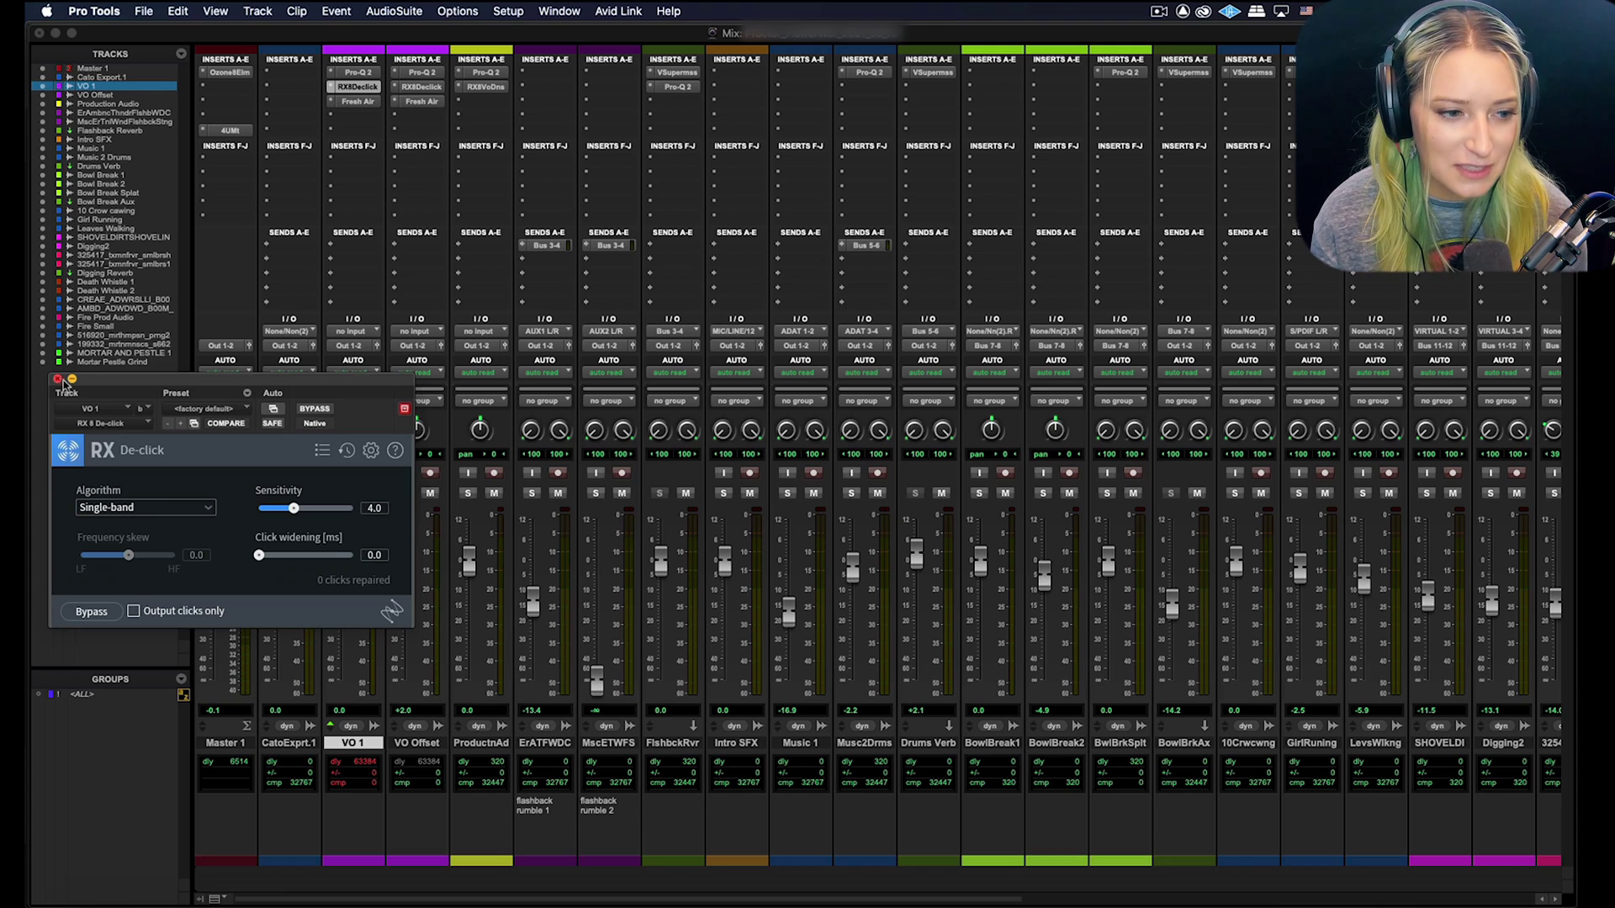
Step: Drag the RX De-click window toward the centre, then close it
{"action": "left_click_drag", "start_coordinate": [155, 387], "coordinate": [582, 376]}
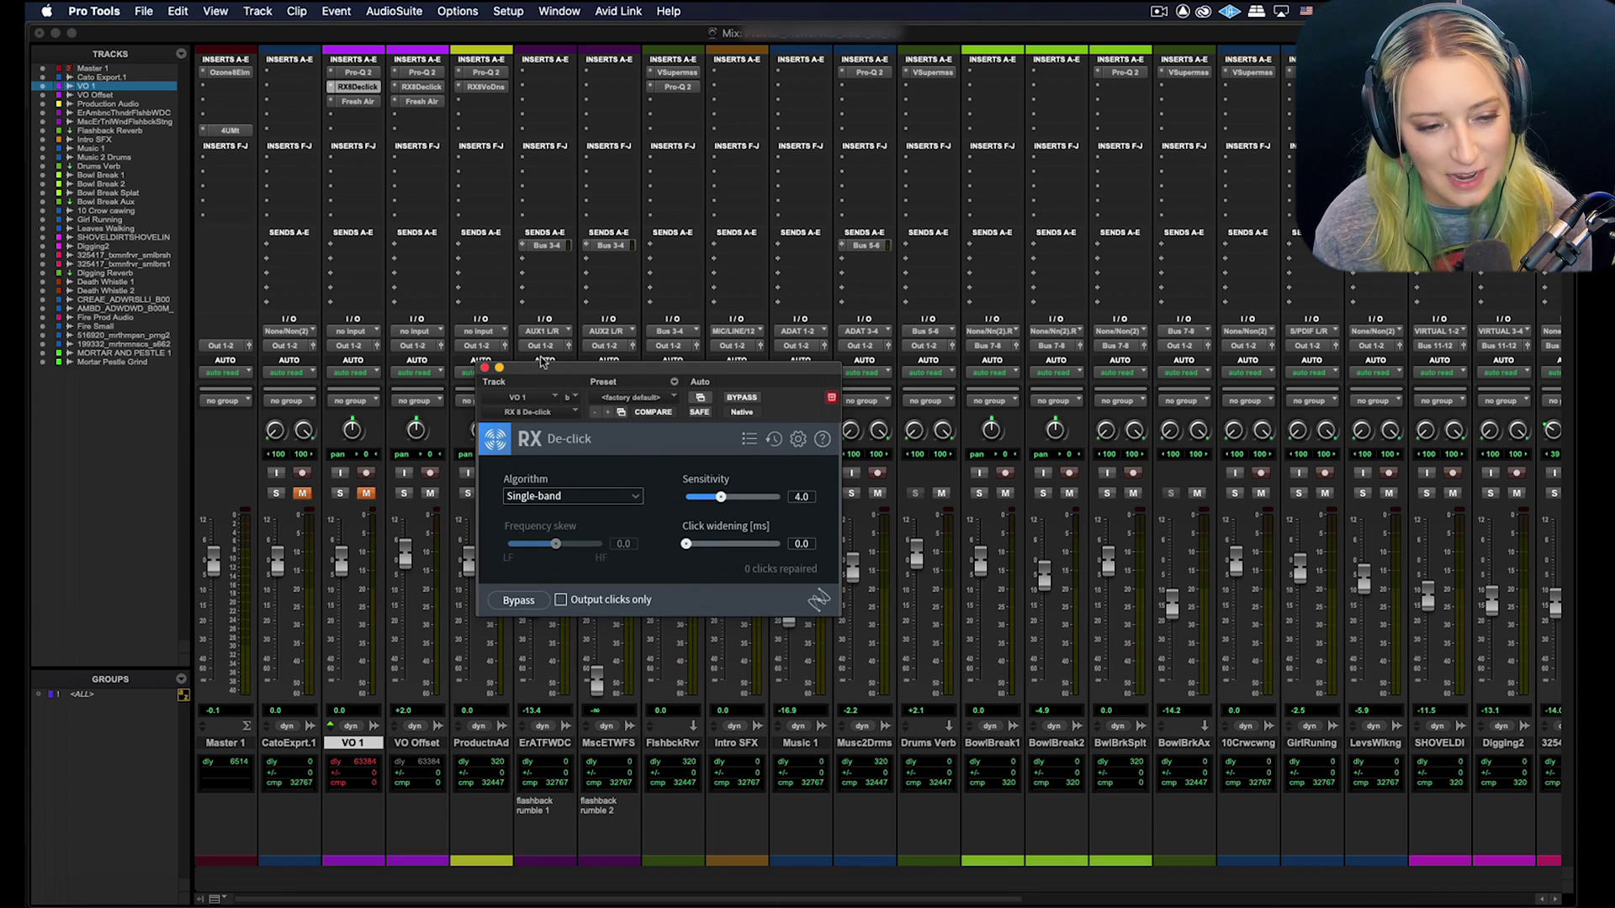
{"action": "left_click", "coordinate": [486, 368]}
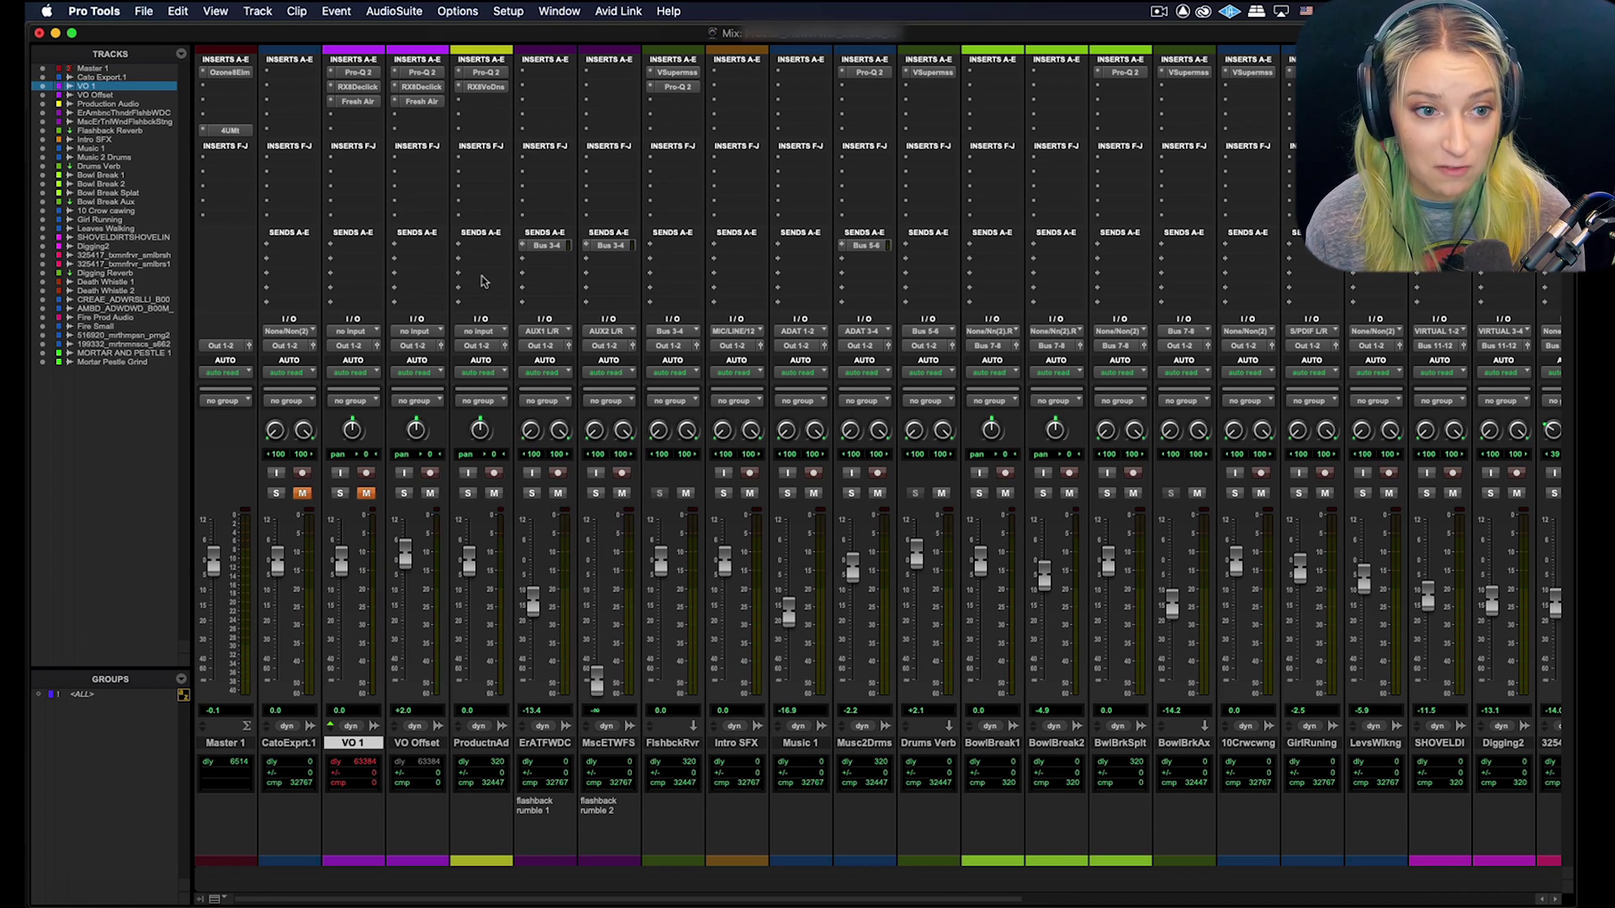
{"action": "left_click", "coordinate": [459, 14]}
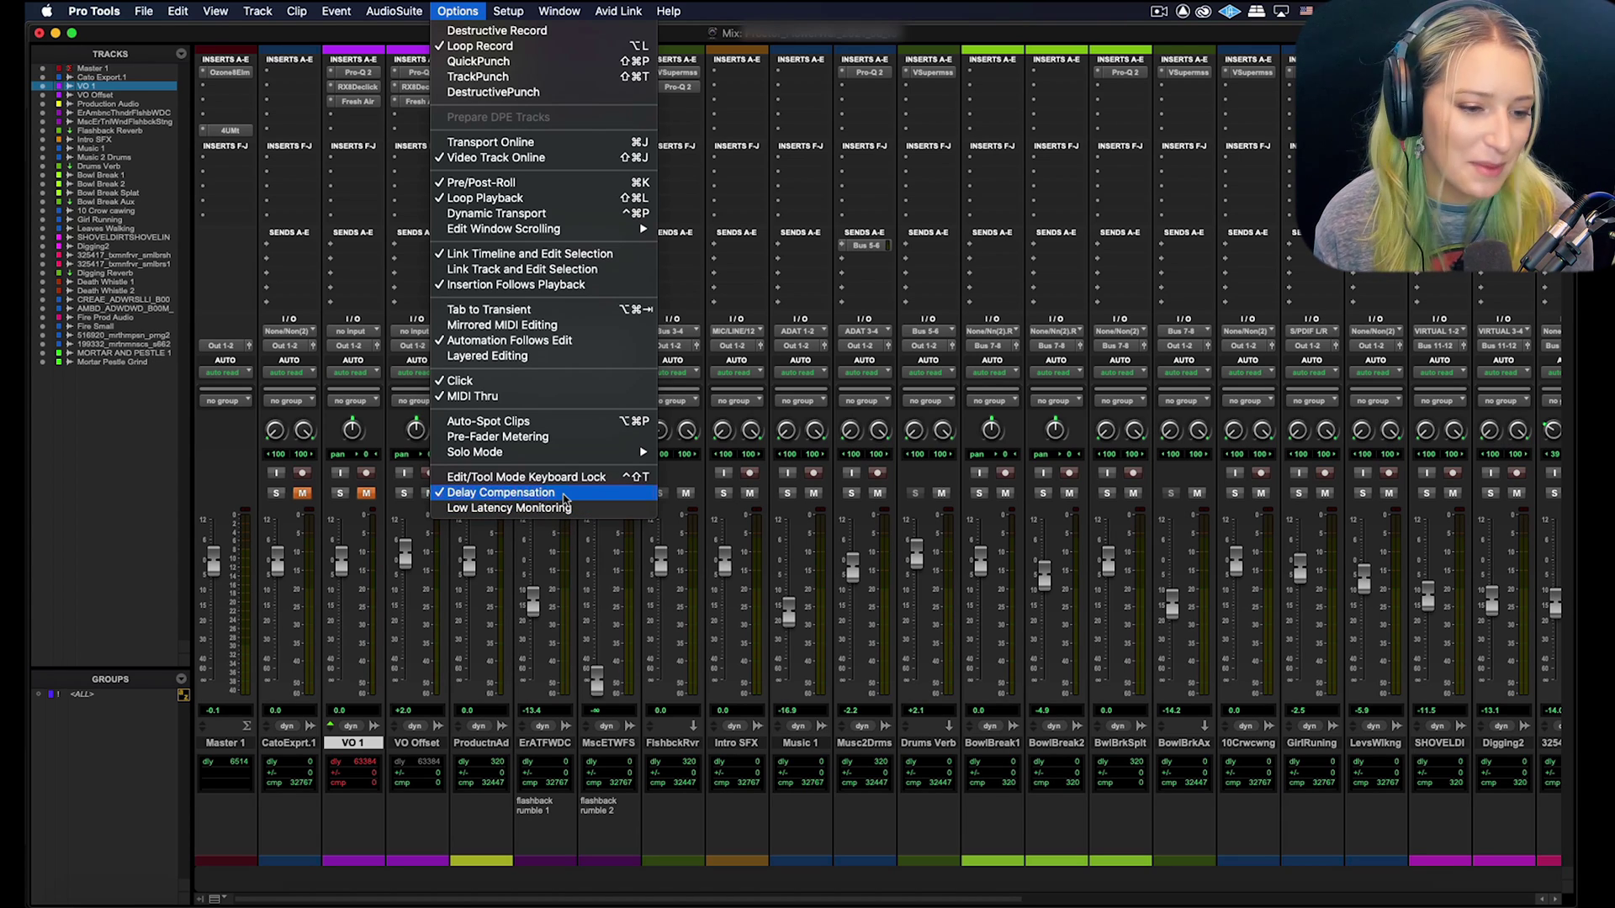
Step: Dismiss the Options menu with Delay Compensation still on, then check VO 1's output routing
{"action": "left_click", "coordinate": [564, 493]}
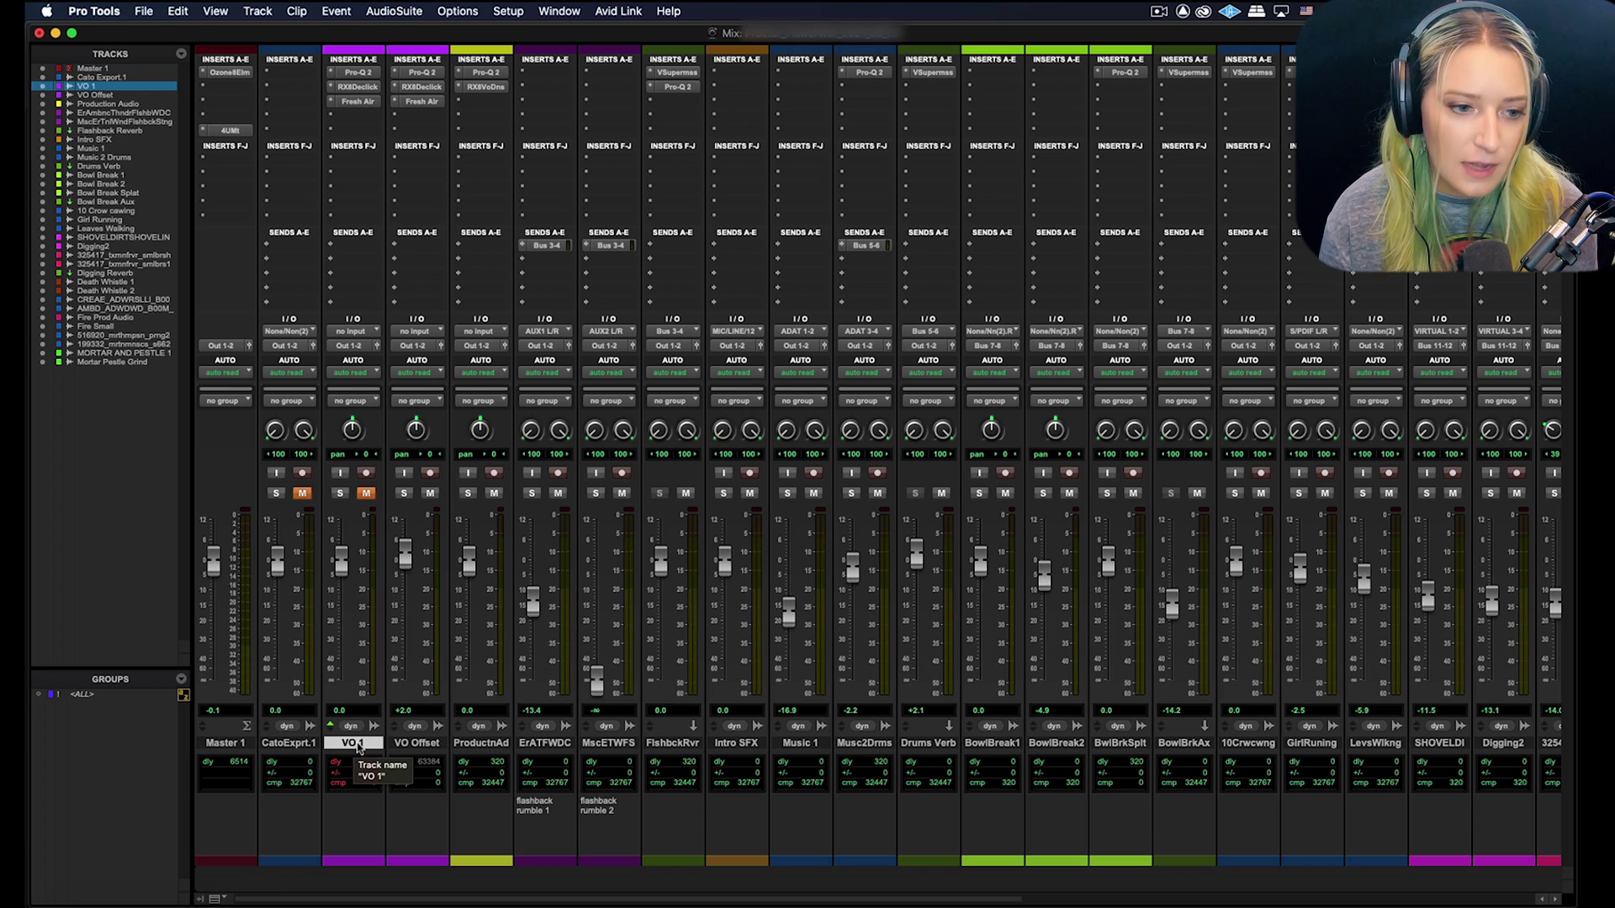
{"action": "left_click", "coordinate": [352, 346]}
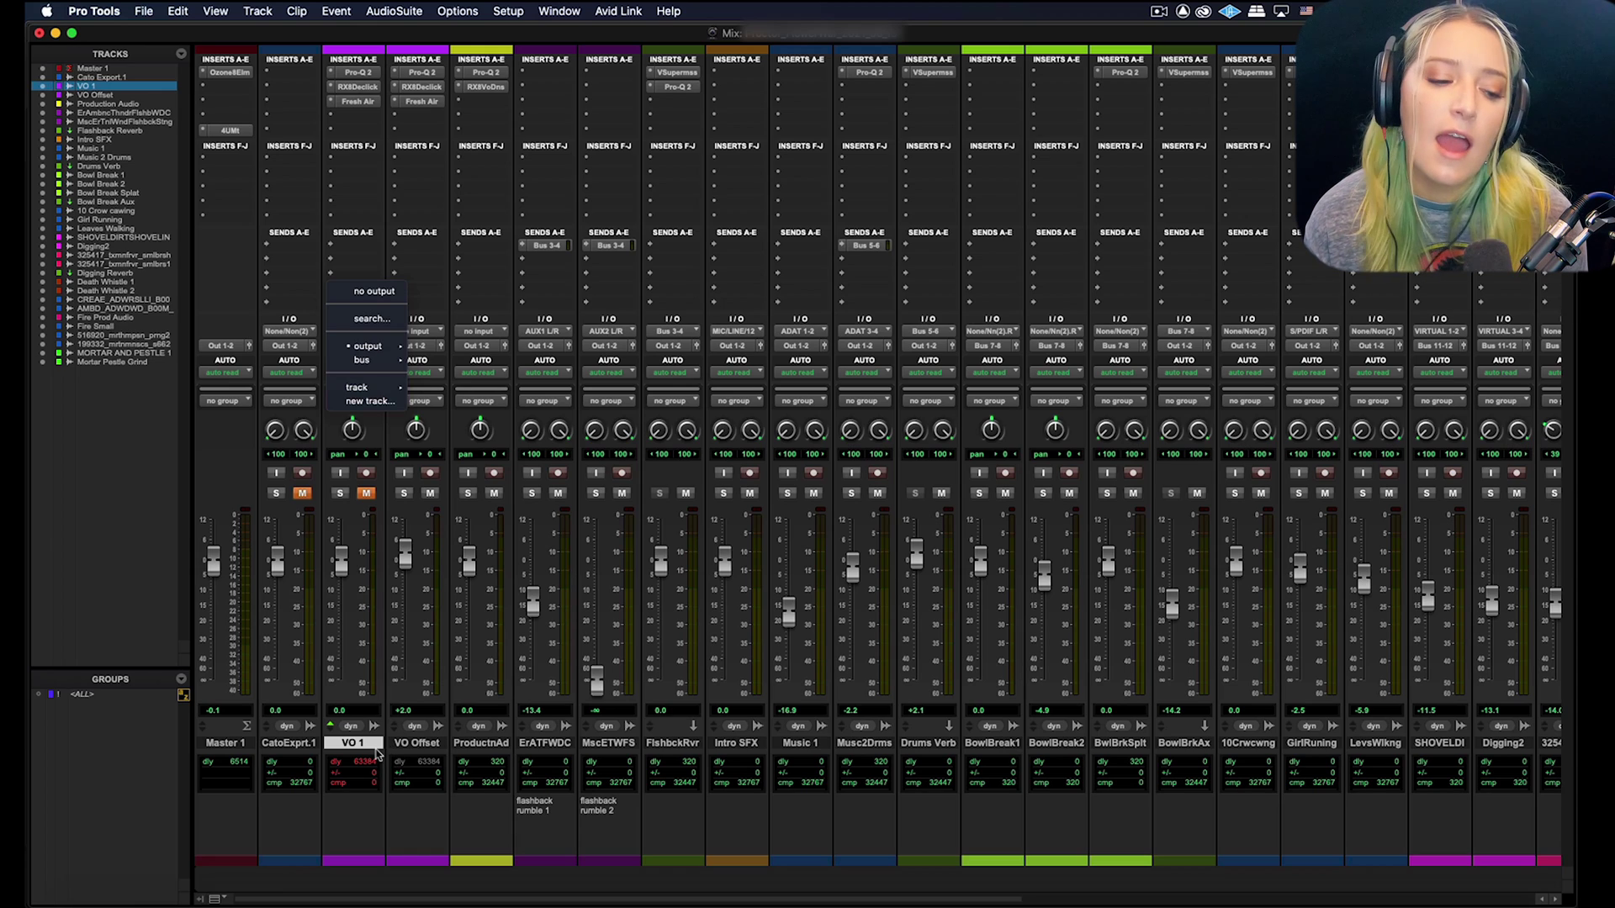
{"action": "left_click", "coordinate": [364, 746]}
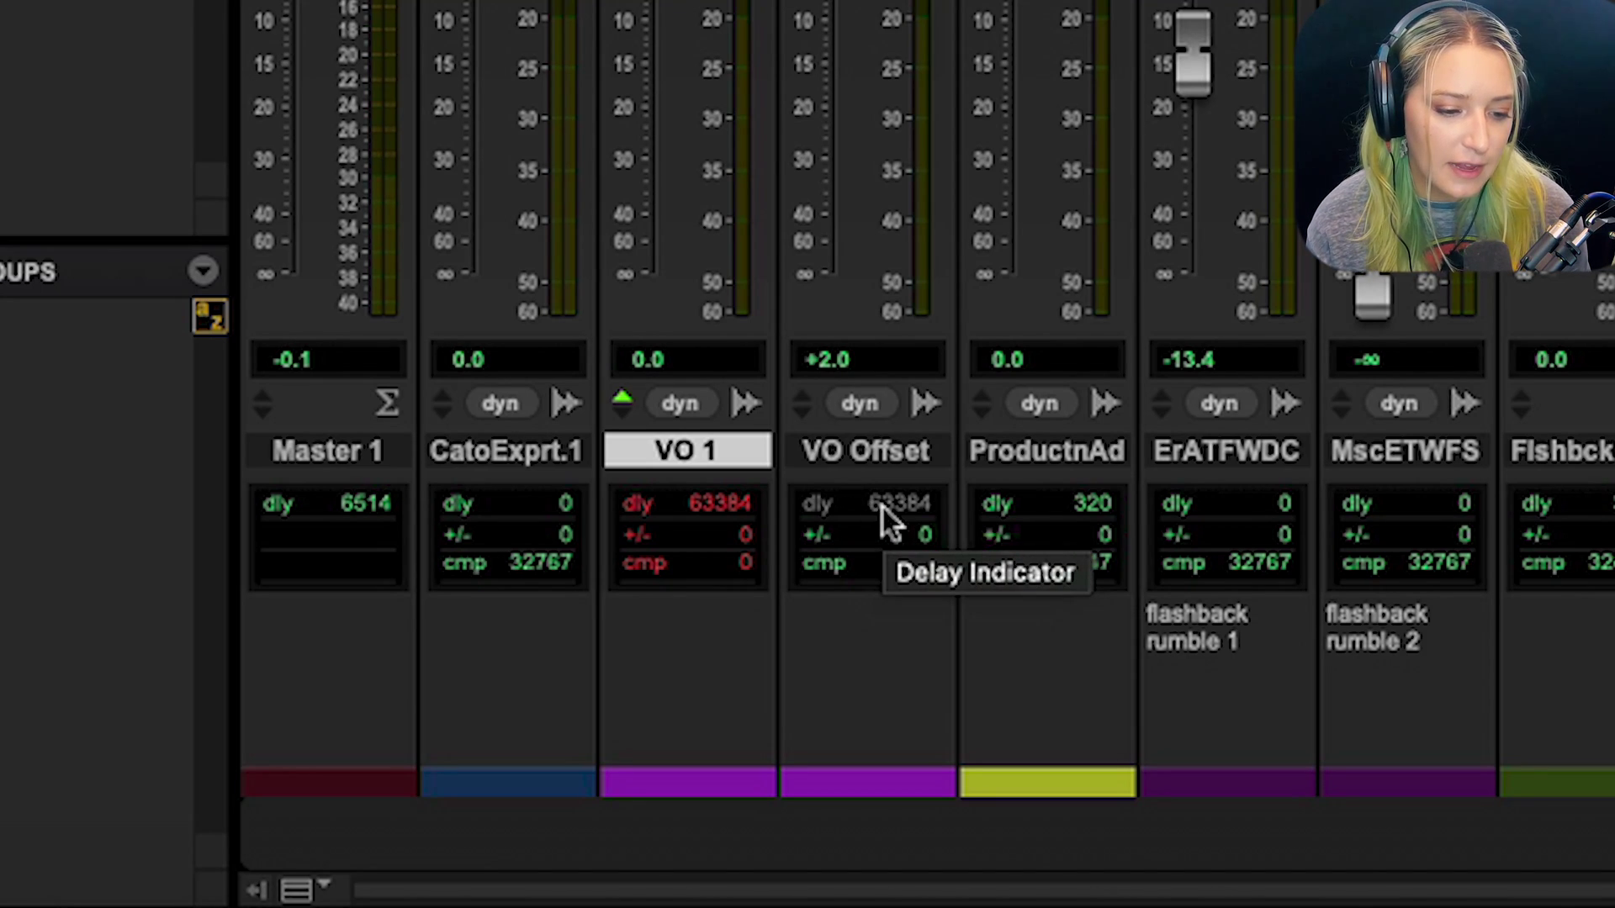
{"action": "left_click", "coordinate": [881, 507]}
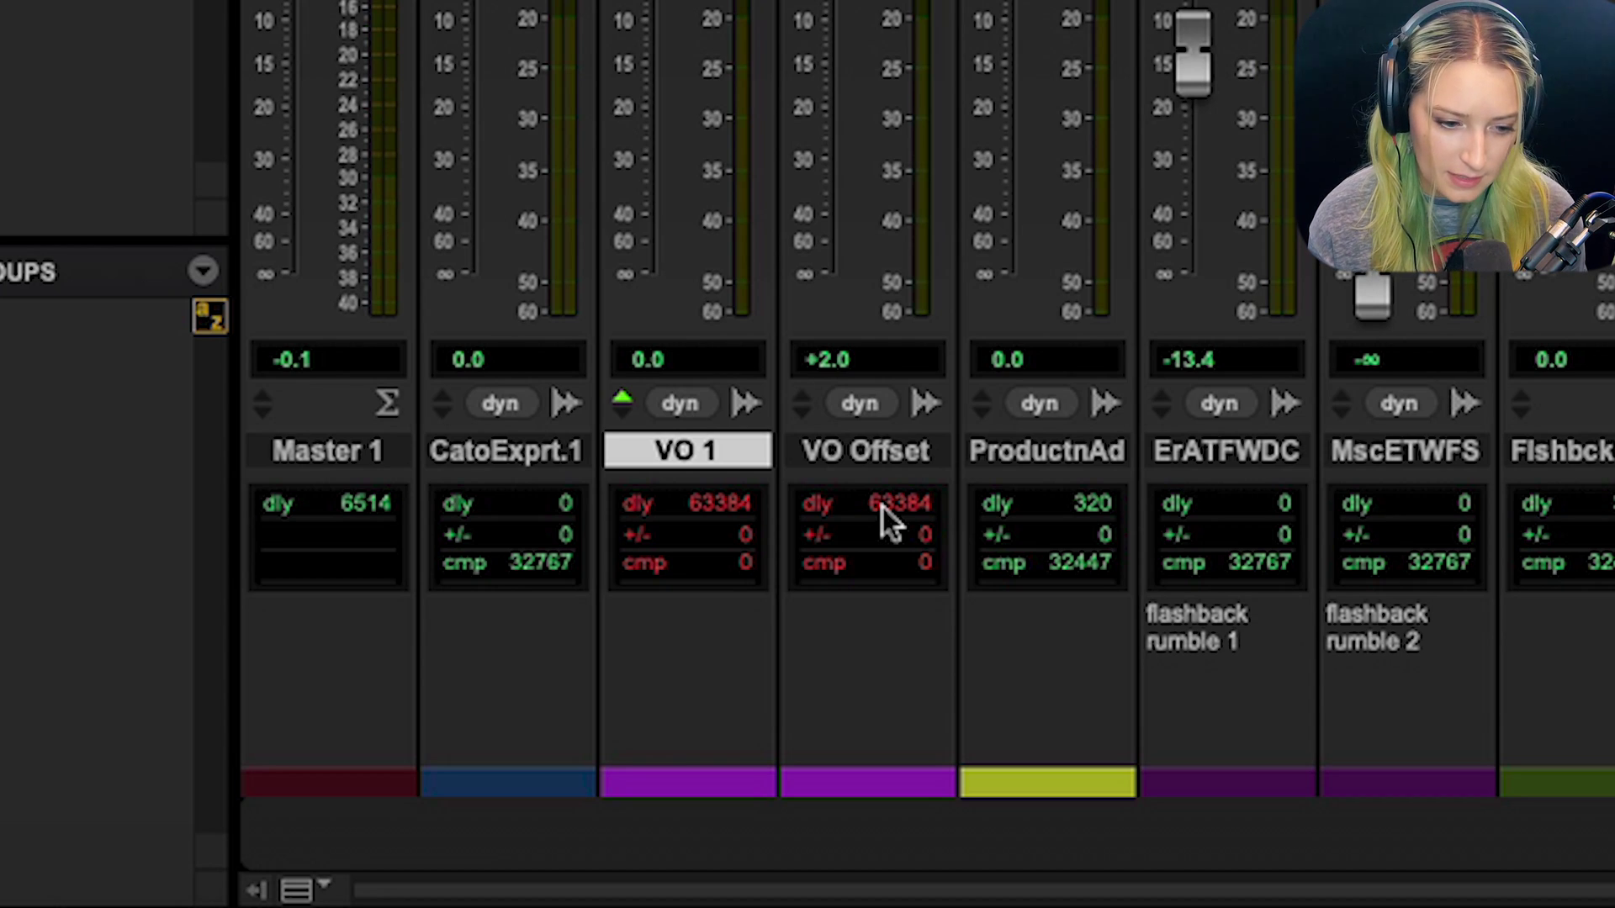
Step: Toggle VO Offset's dly indicator off, on, then off again, and select VO Offset
{"action": "left_click", "coordinate": [879, 506]}
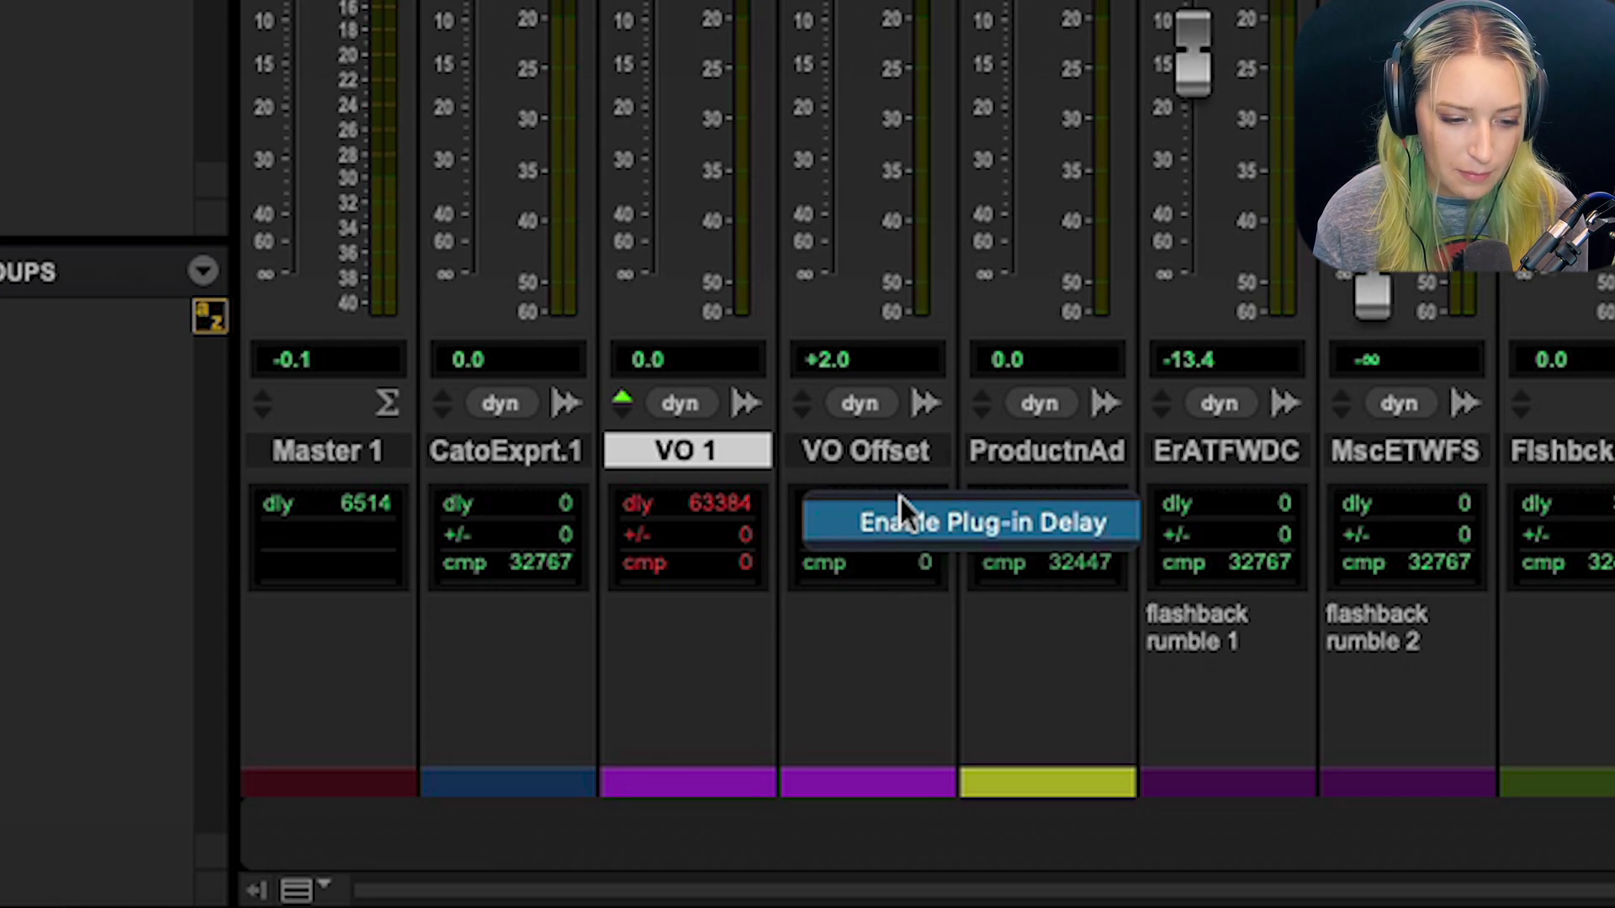
{"action": "left_click", "coordinate": [886, 496]}
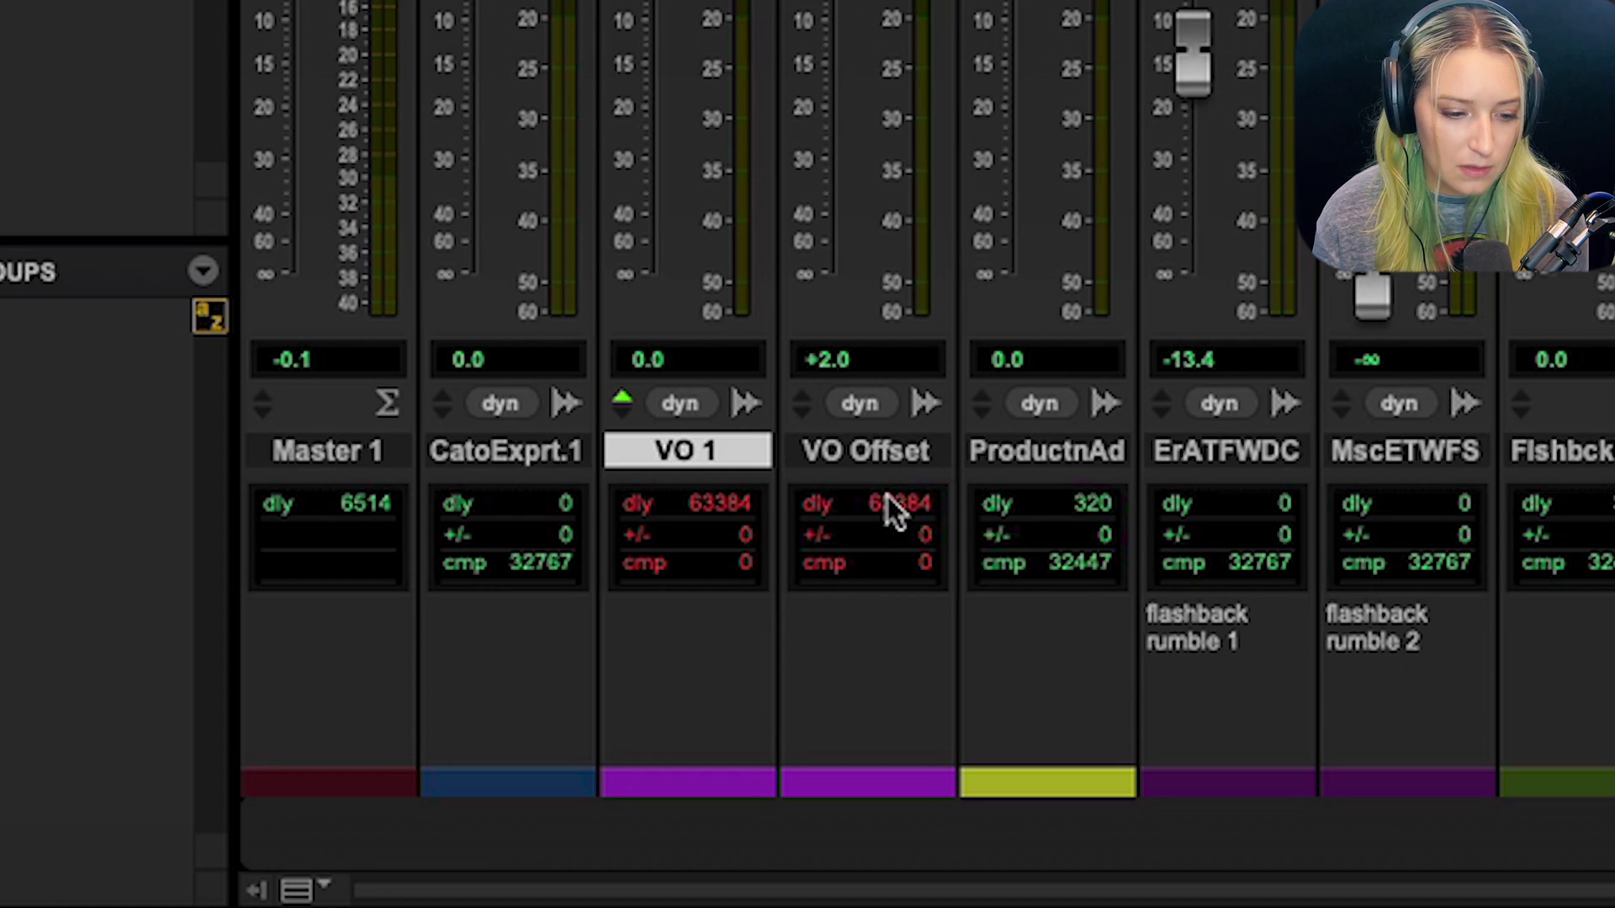
{"action": "left_click", "coordinate": [893, 537]}
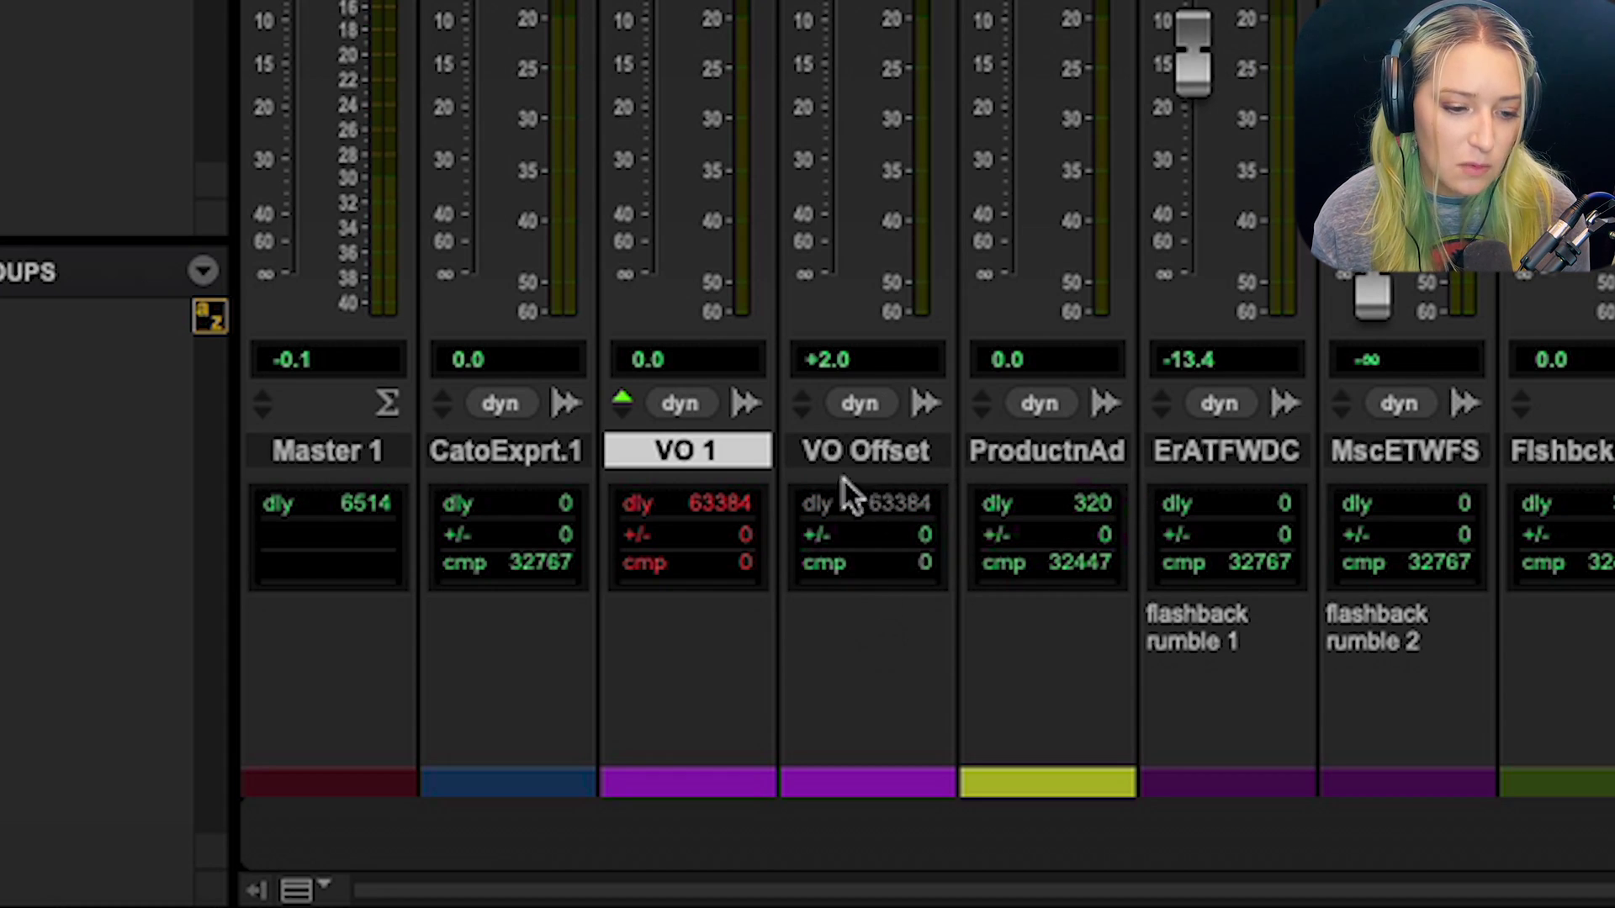
{"action": "left_click", "coordinate": [886, 456]}
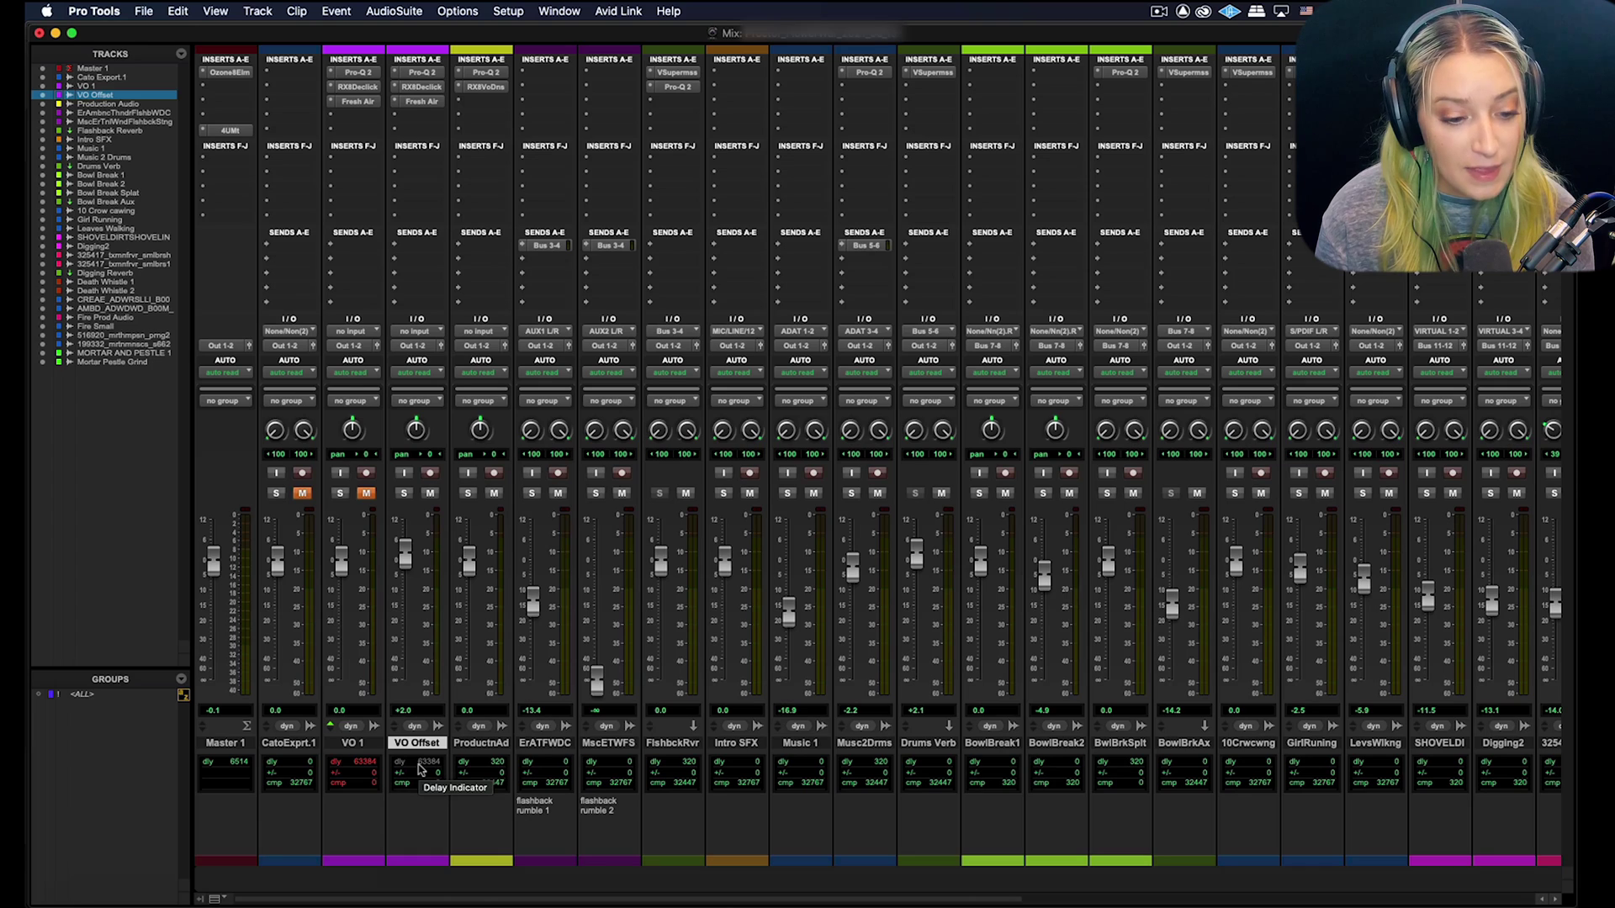
{"action": "key", "text": "super+equal"}
{"action": "scroll", "coordinate": [602, 642], "scroll_direction": "up", "scroll_amount": 5}
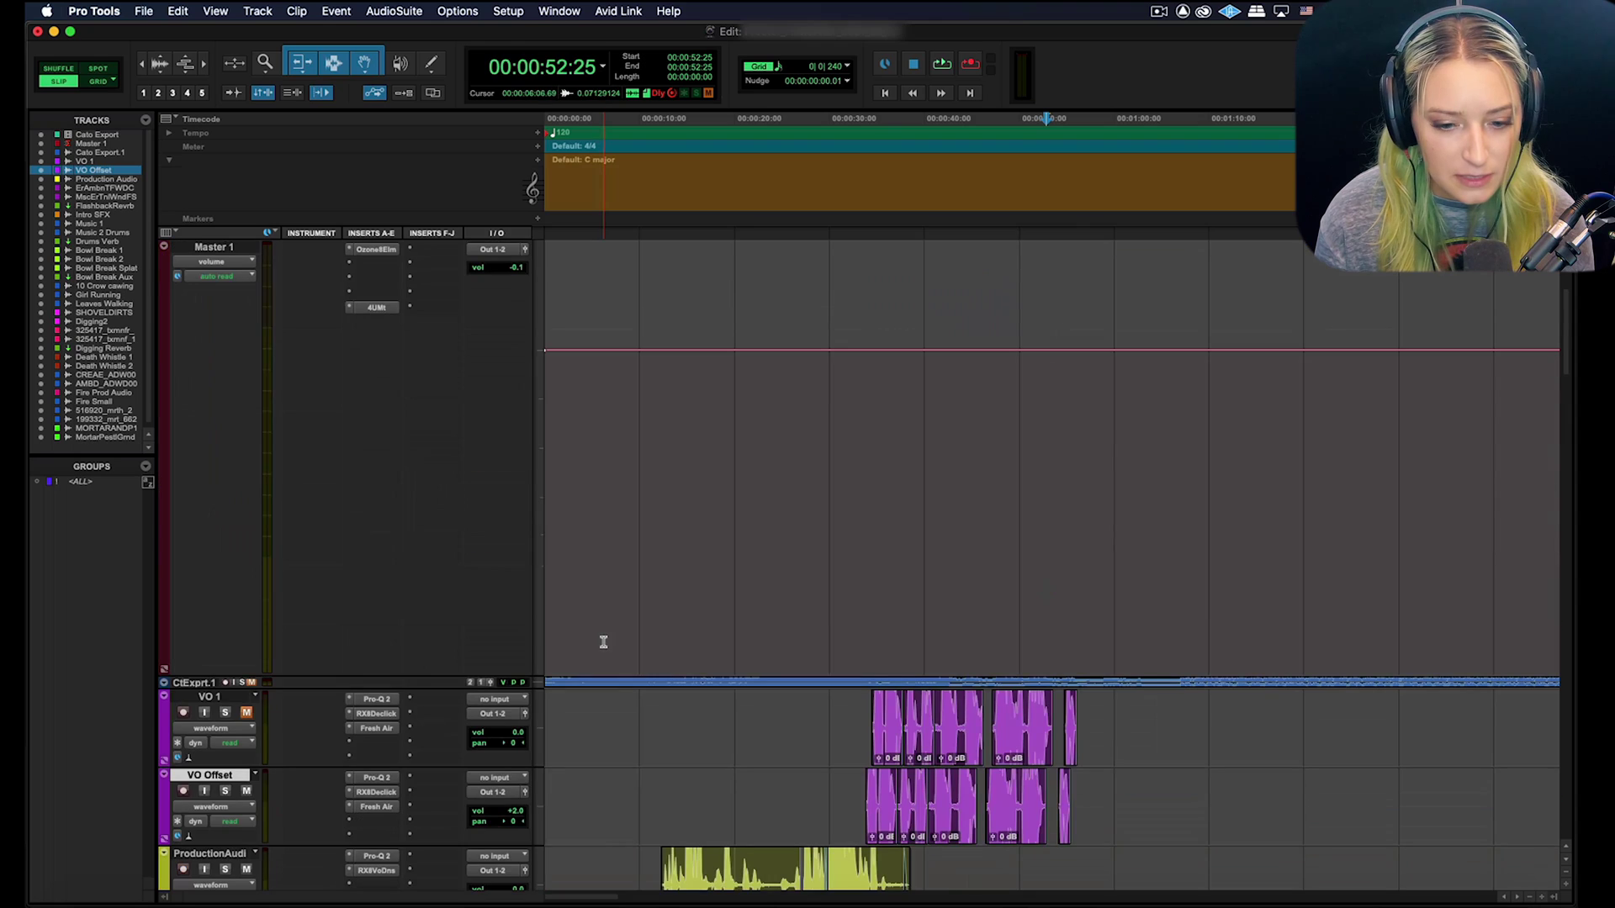
{"action": "left_click", "coordinate": [865, 731]}
{"action": "key", "text": "super+bracketright"}
{"action": "key", "text": "super+bracketright"}
{"action": "key", "text": "super+bracketright"}
{"action": "key", "text": "super+bracketright"}
{"action": "key", "text": "super+bracketright"}
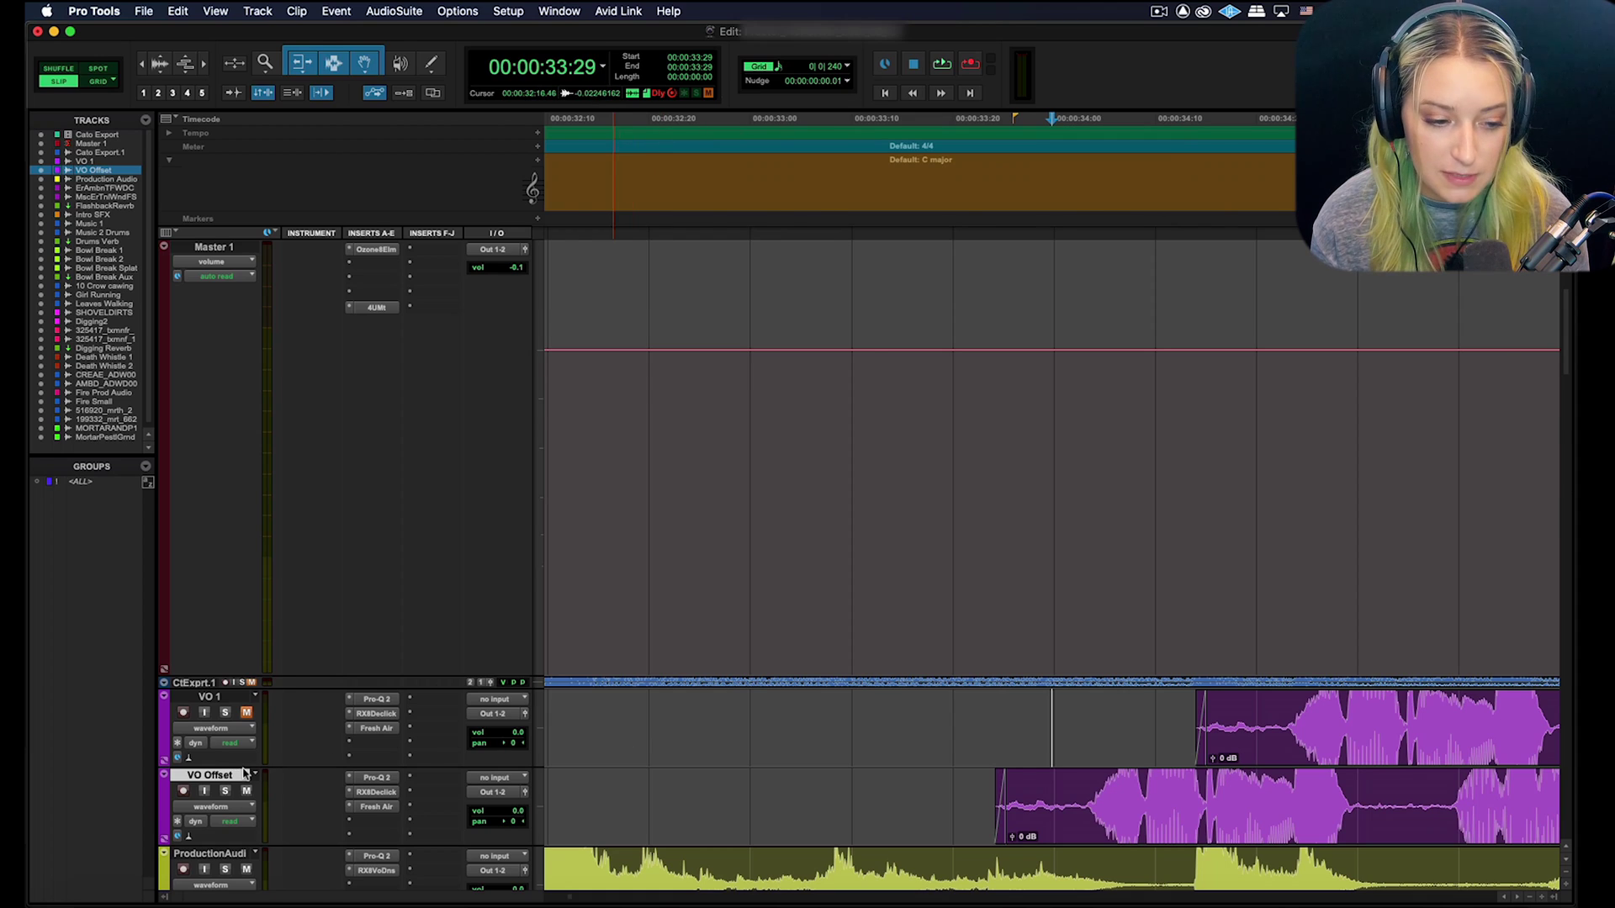
{"action": "key", "text": "super+equal"}
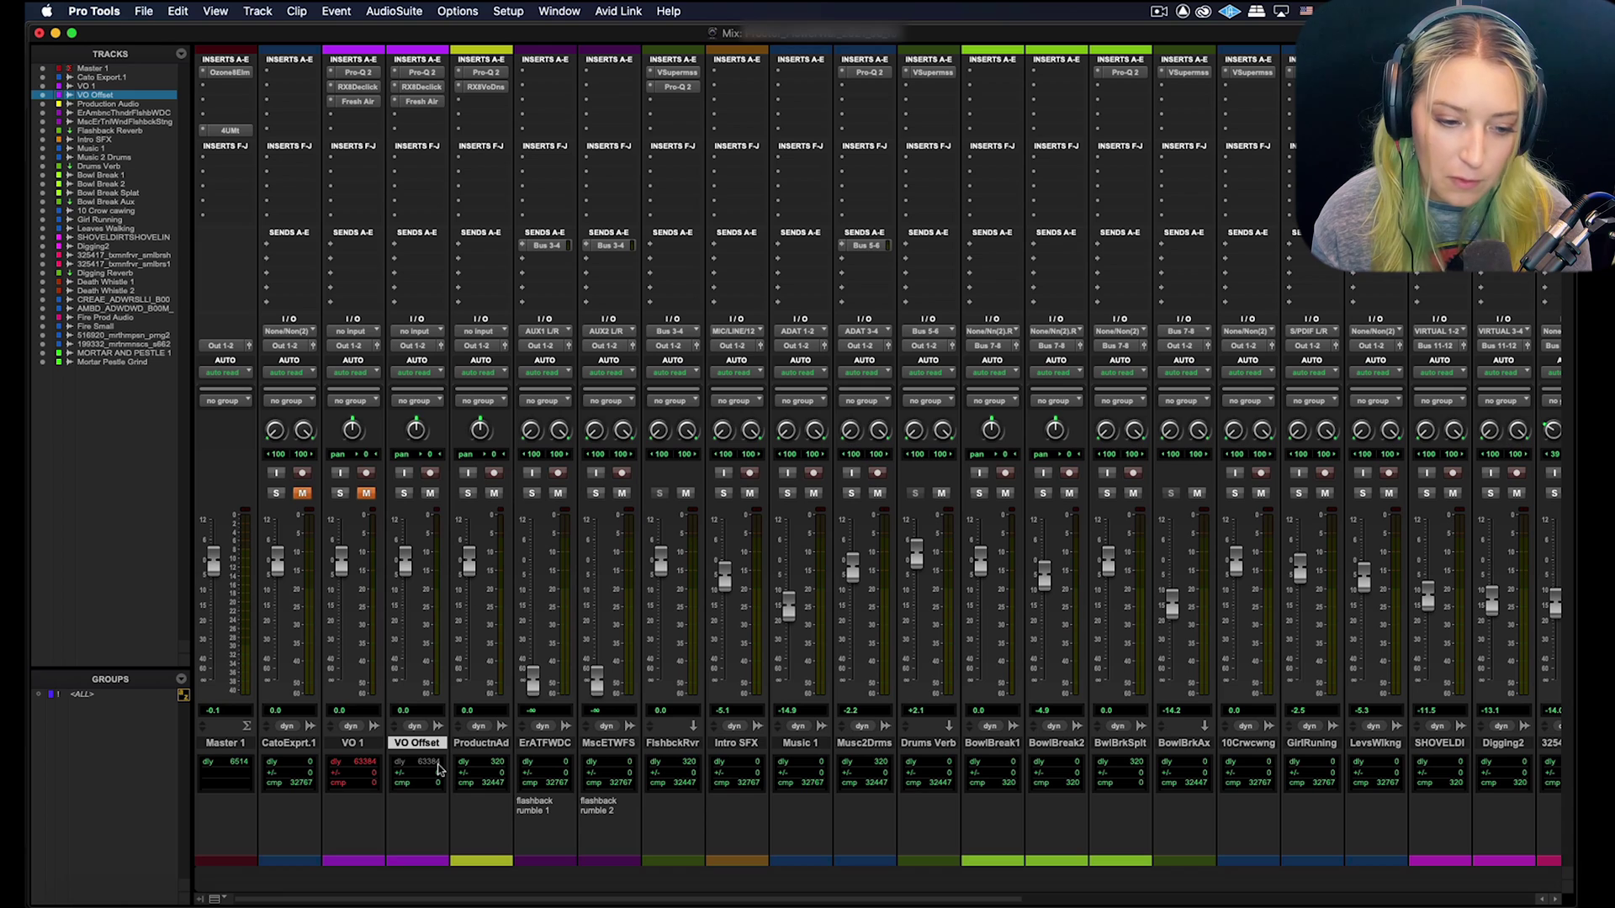
{"action": "key", "text": "super+equal"}
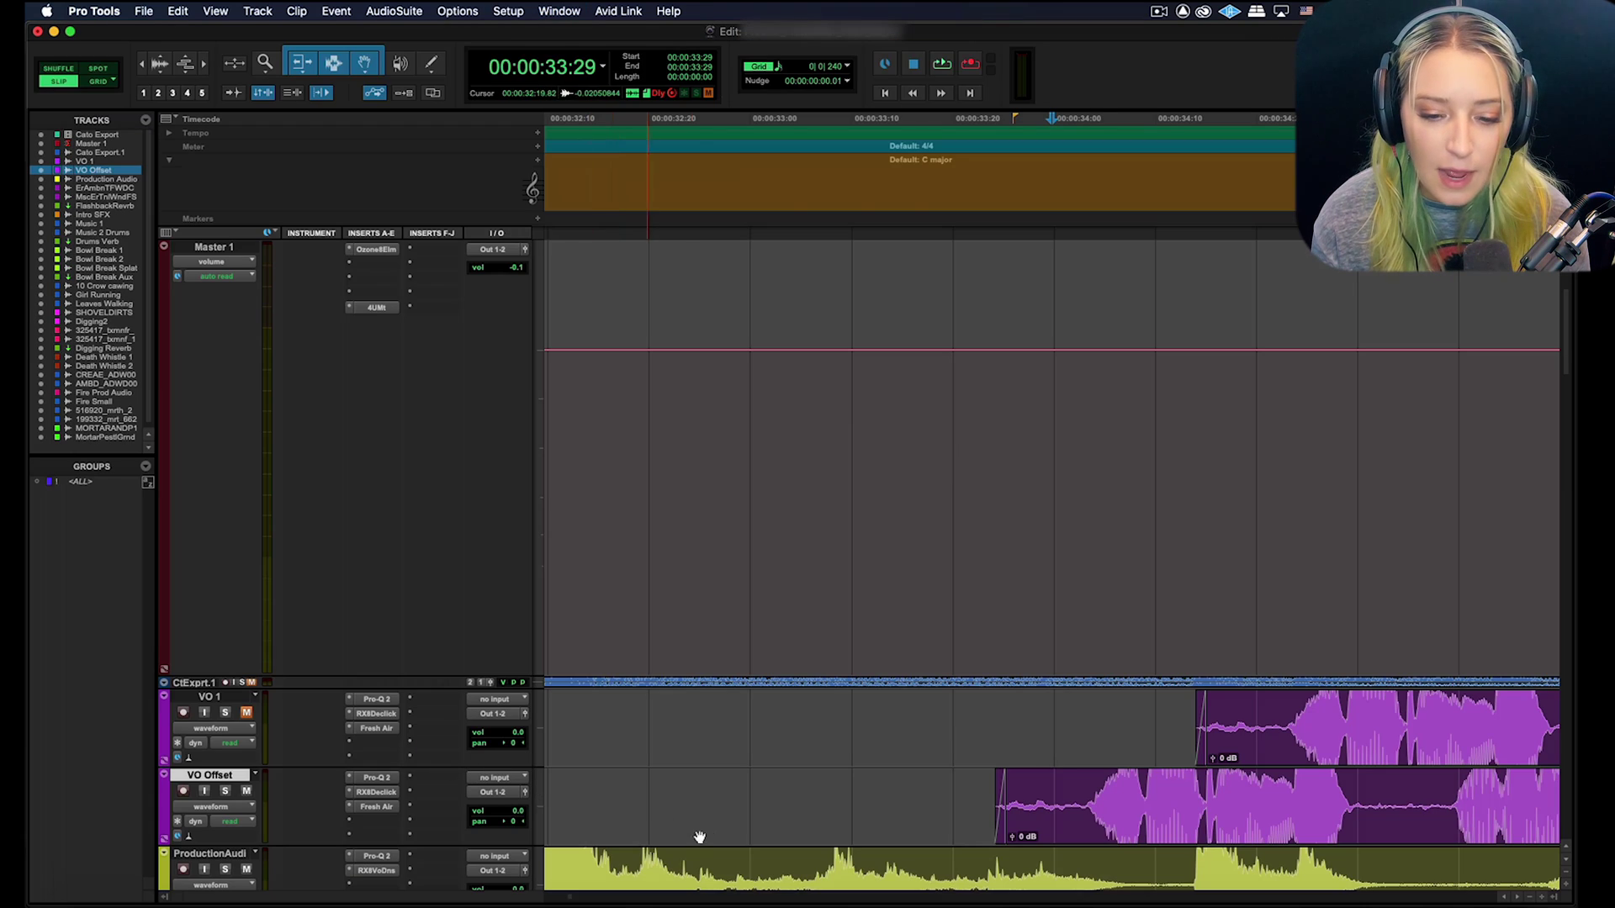
Step: Switch to Shuffle mode and move the VO Offset edit point to the session start
{"action": "left_click", "coordinate": [69, 68]}
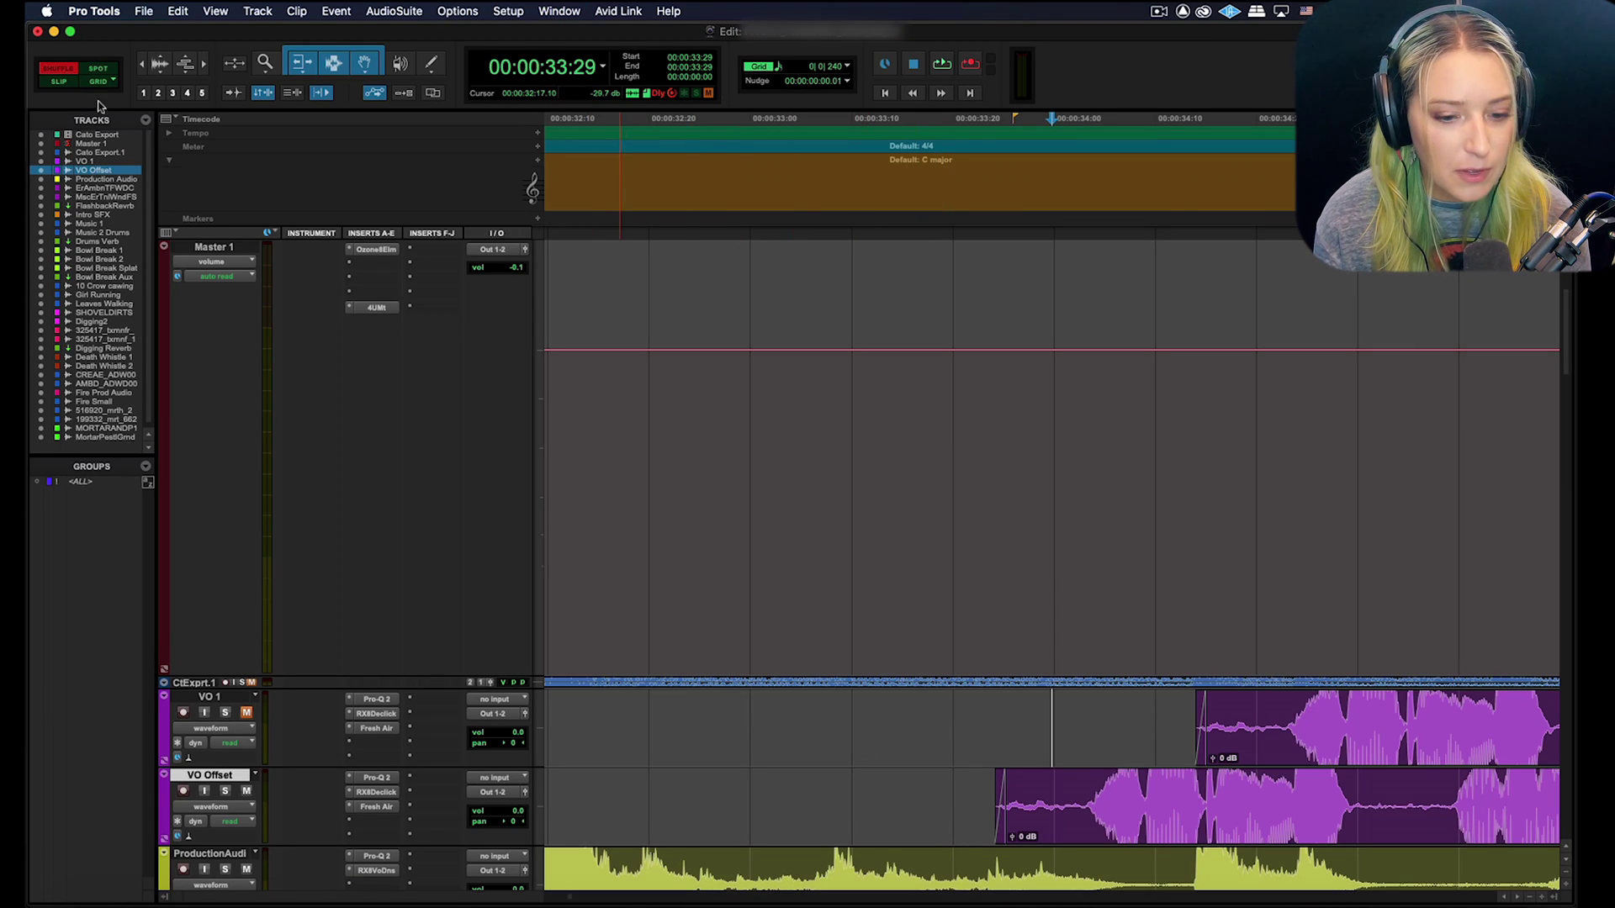
{"action": "left_click", "coordinate": [804, 780]}
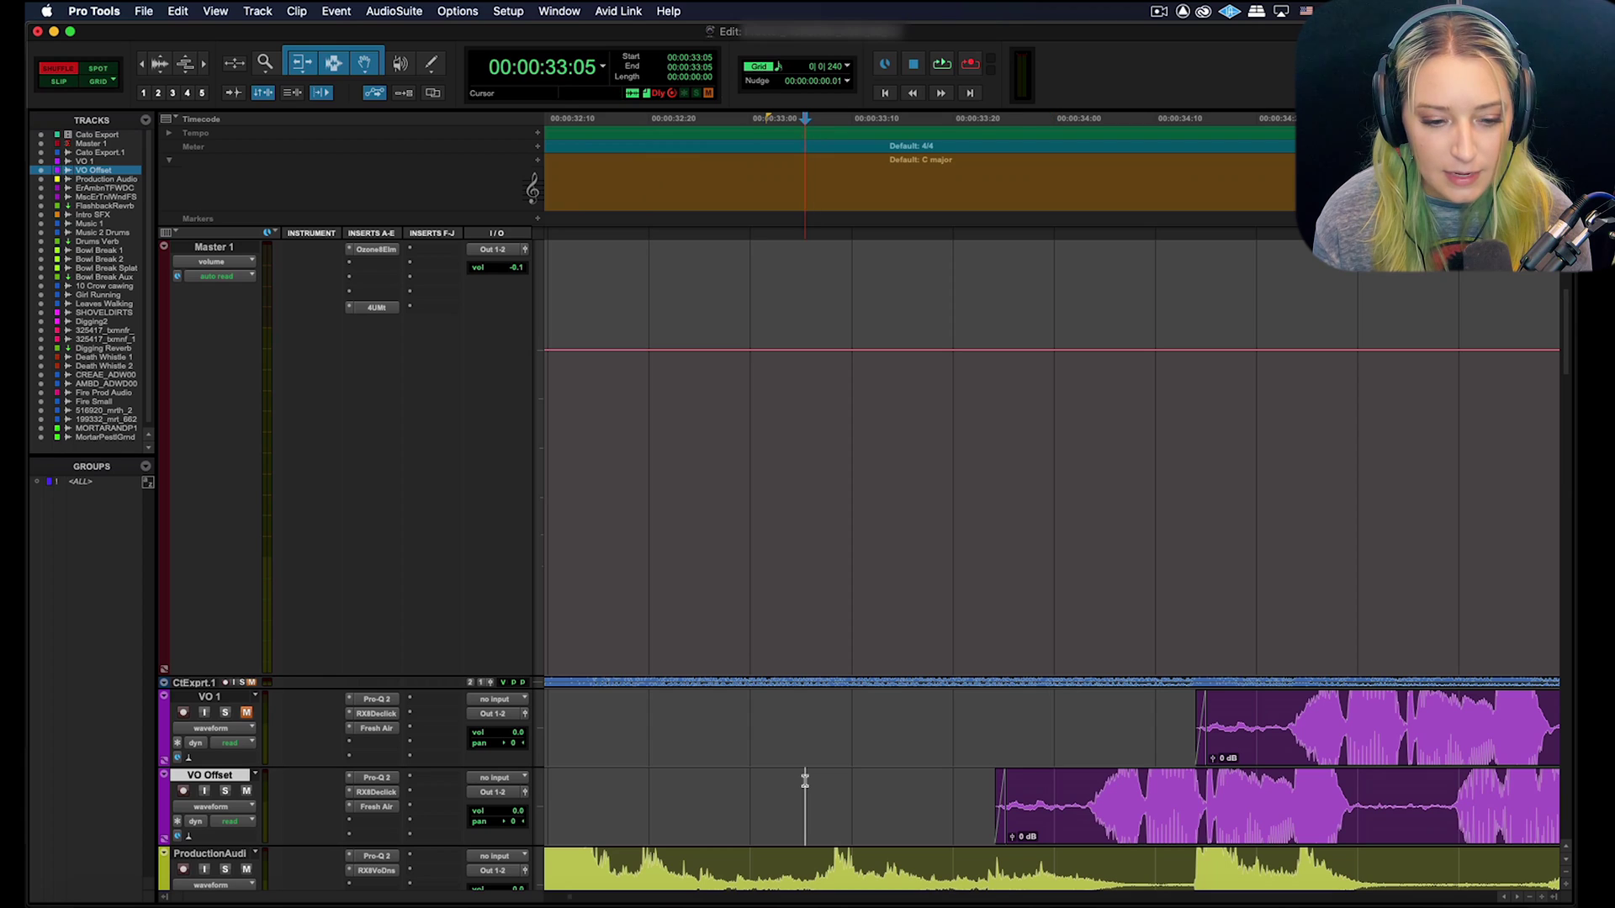
{"action": "left_click", "coordinate": [577, 799]}
{"action": "key", "text": "Return"}
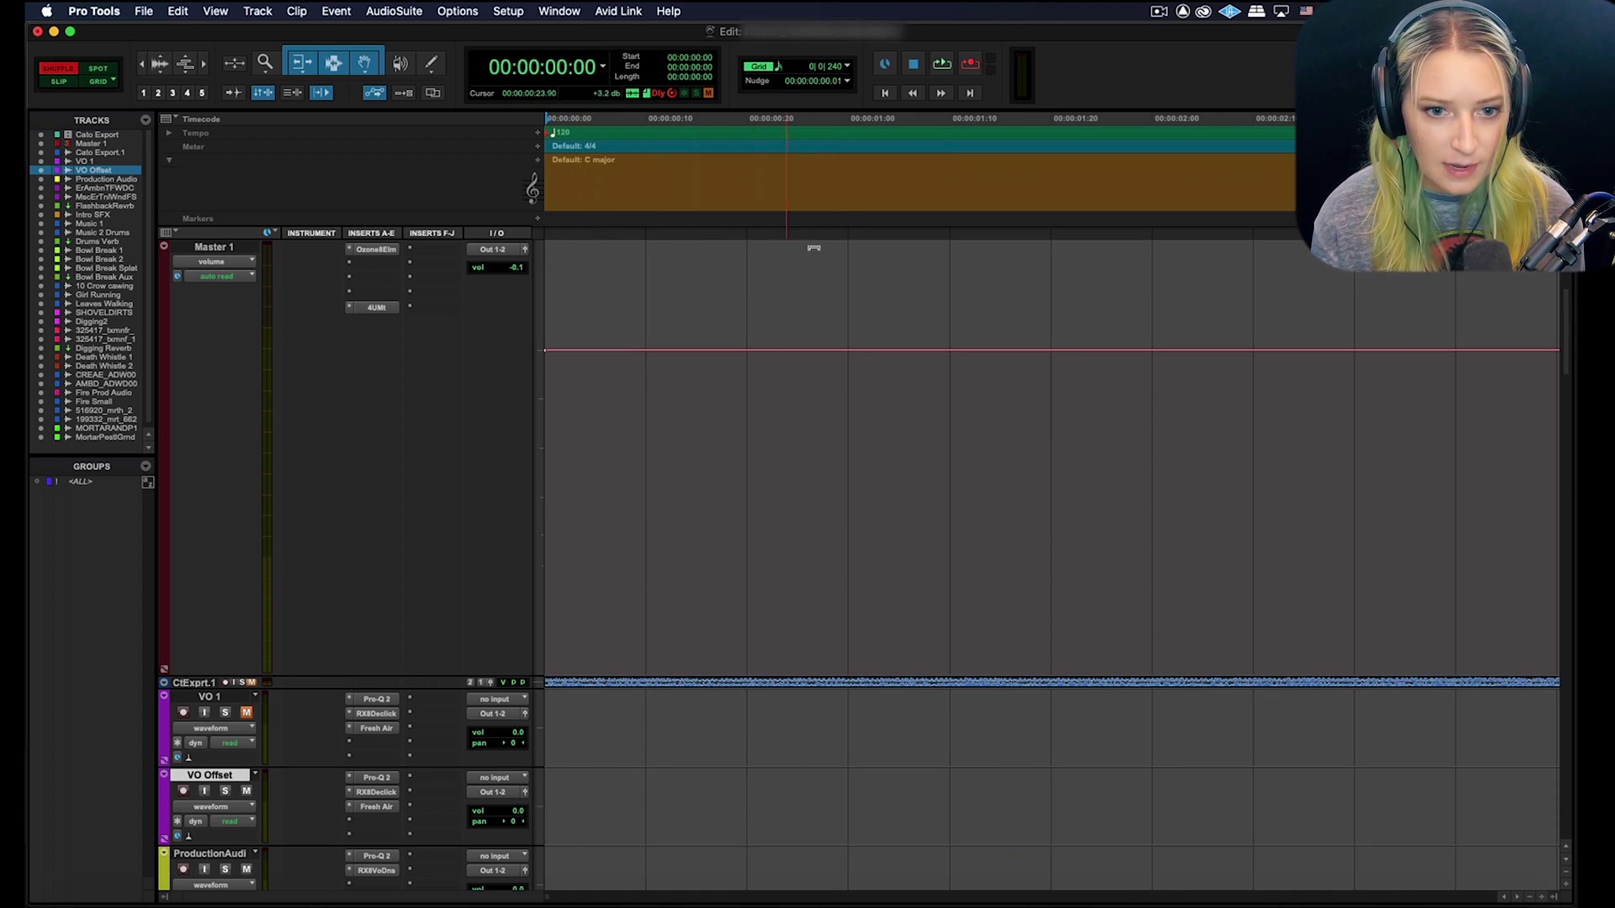
Step: Set the counters to Samples and enter a 63384-sample selection length
{"action": "left_click", "coordinate": [602, 66]}
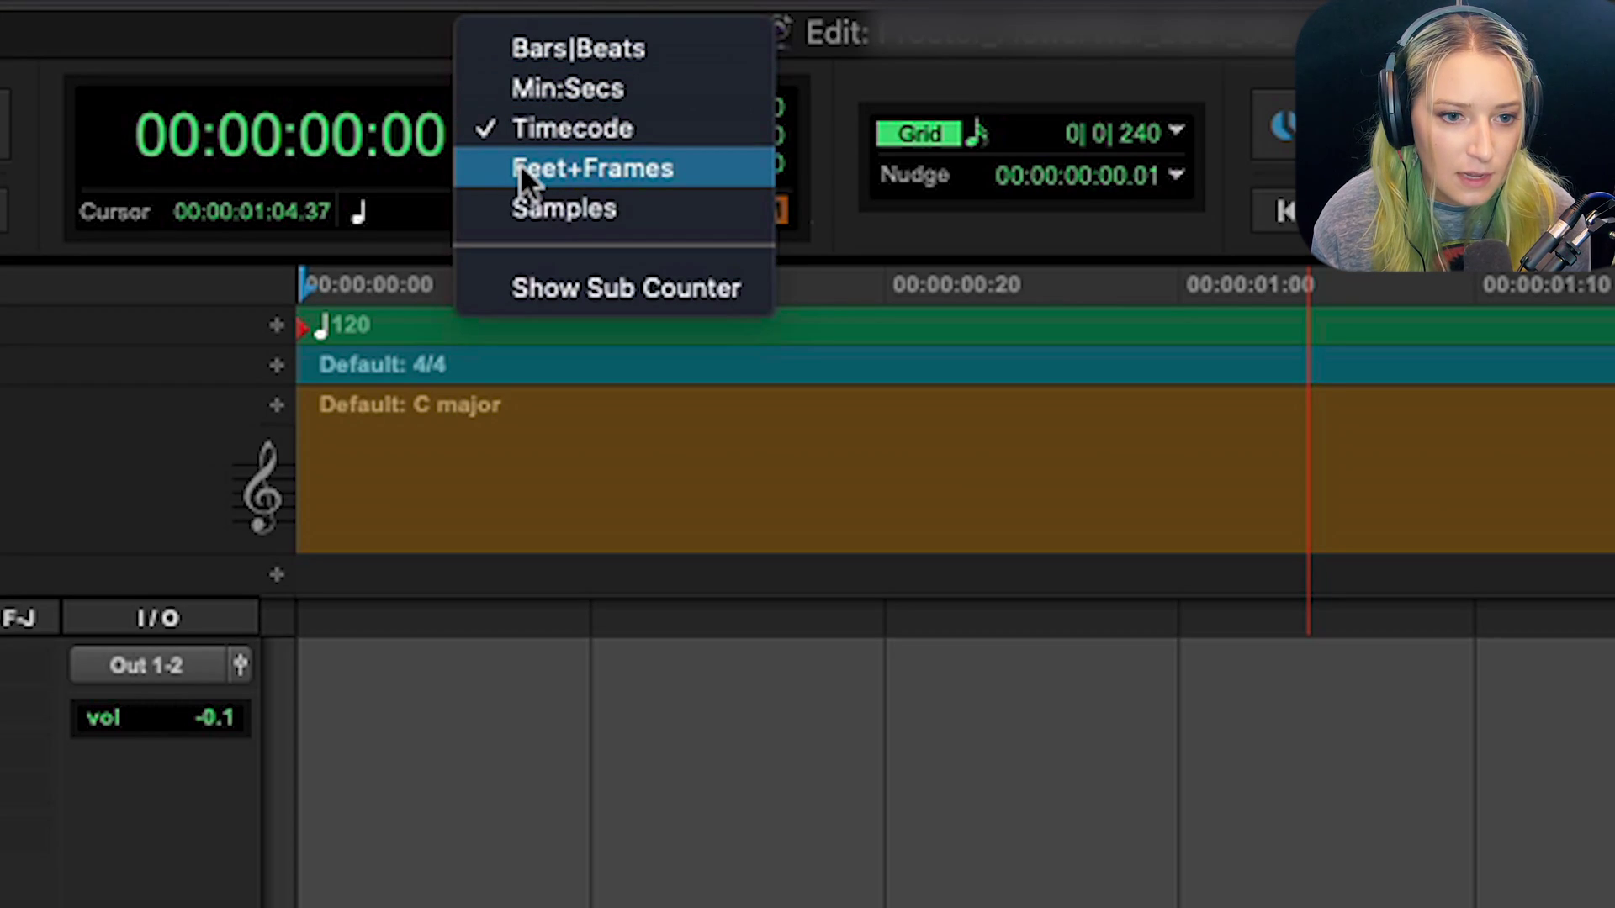
{"action": "left_click", "coordinate": [547, 214]}
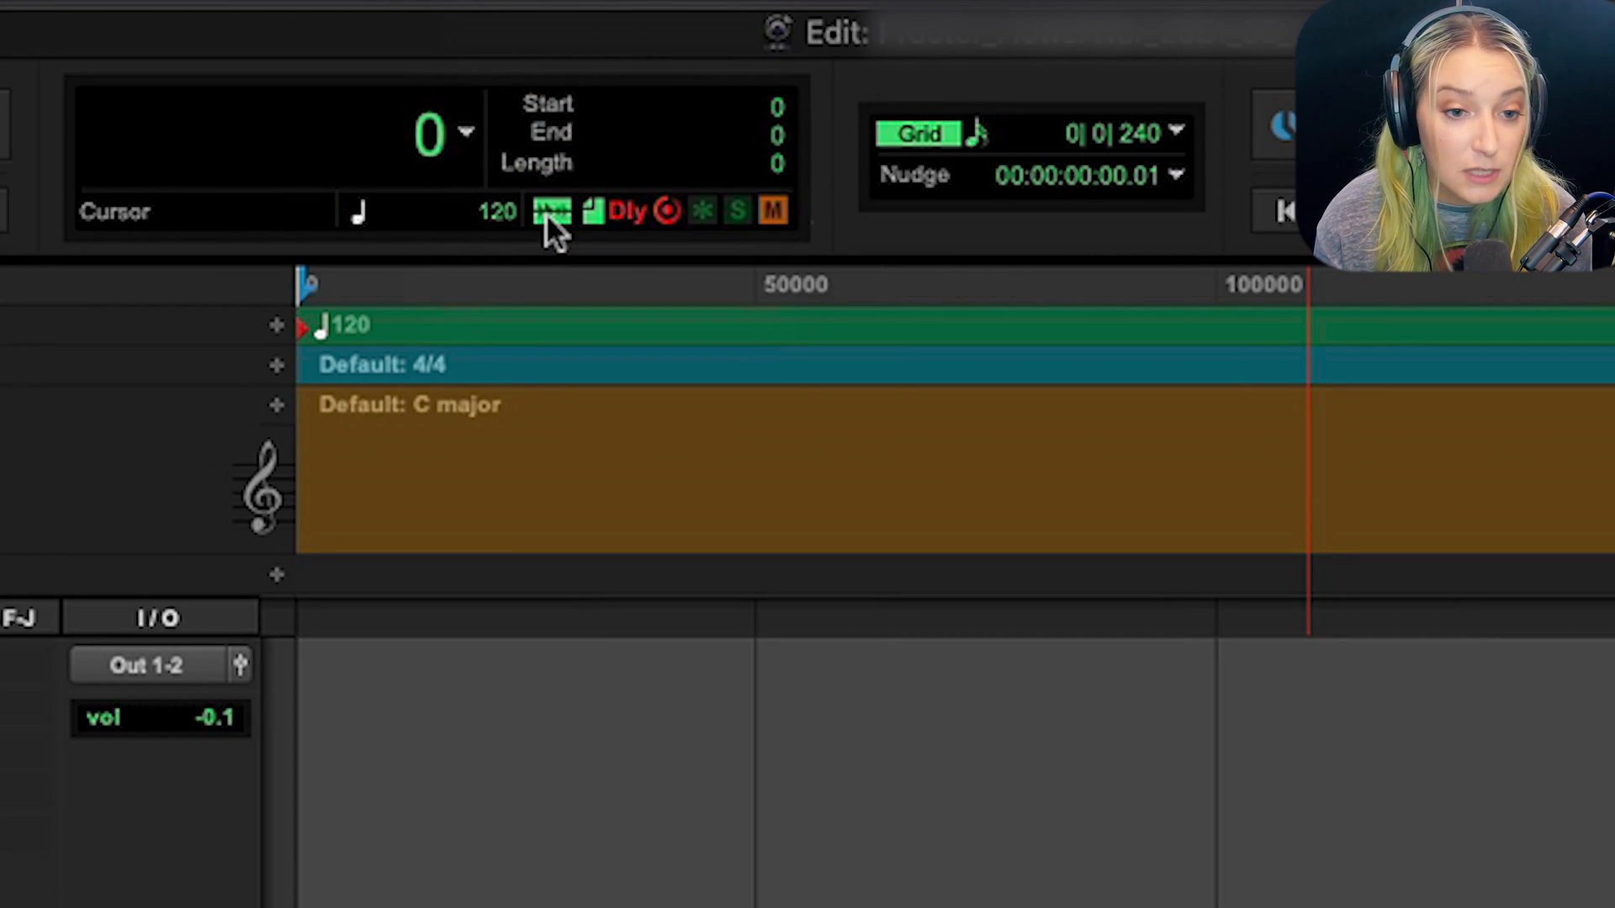
{"action": "left_click", "coordinate": [778, 162]}
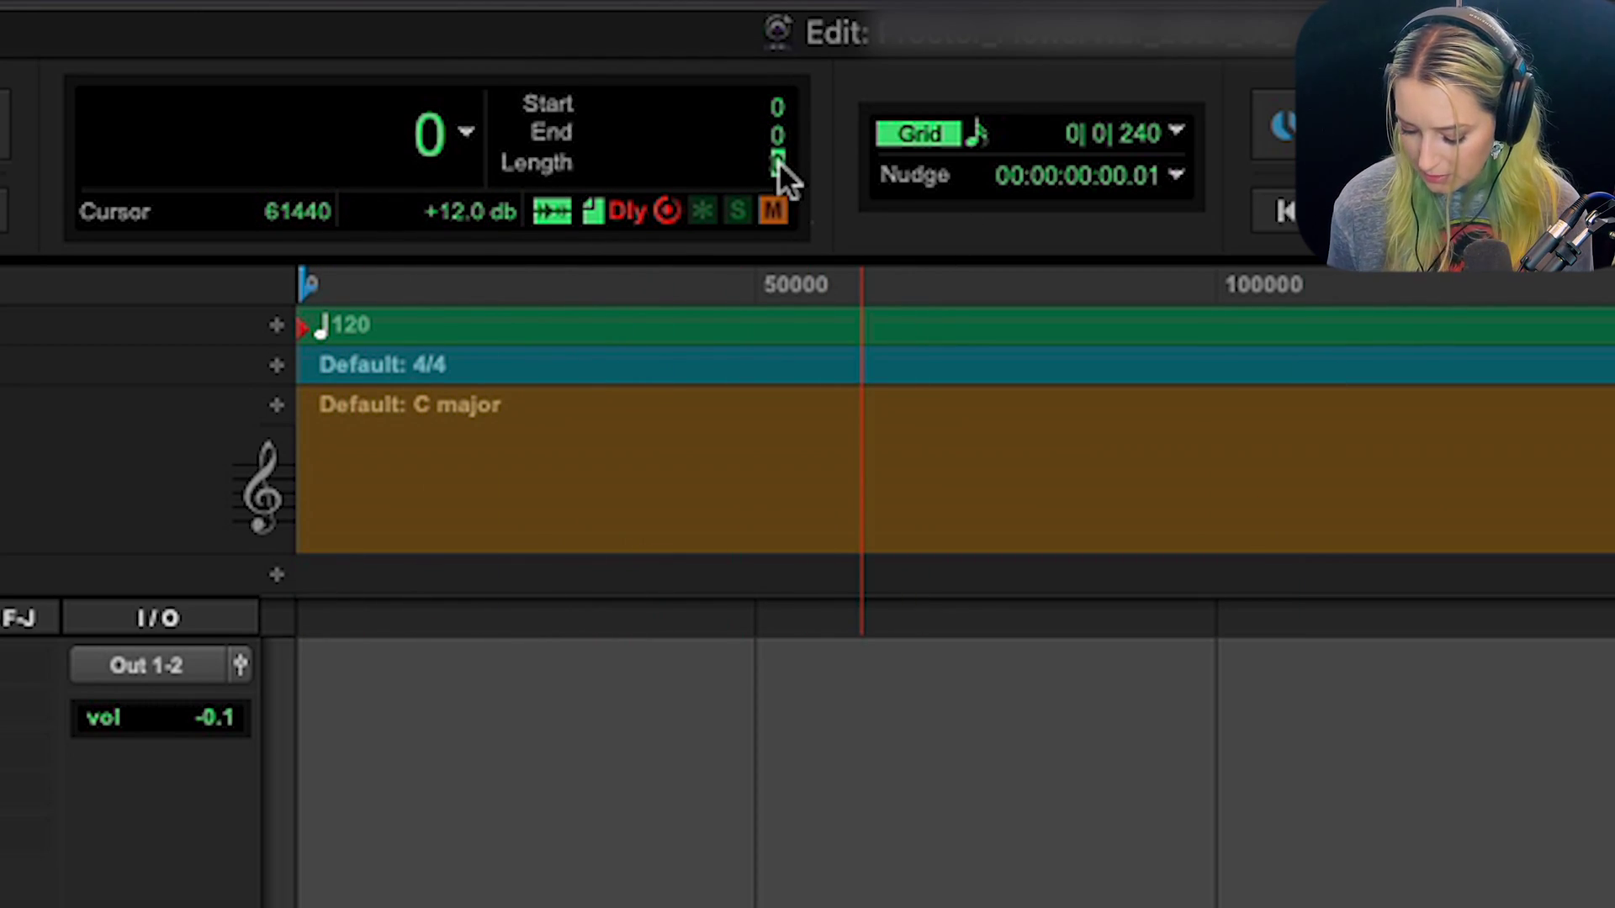
{"action": "type", "text": "638"}
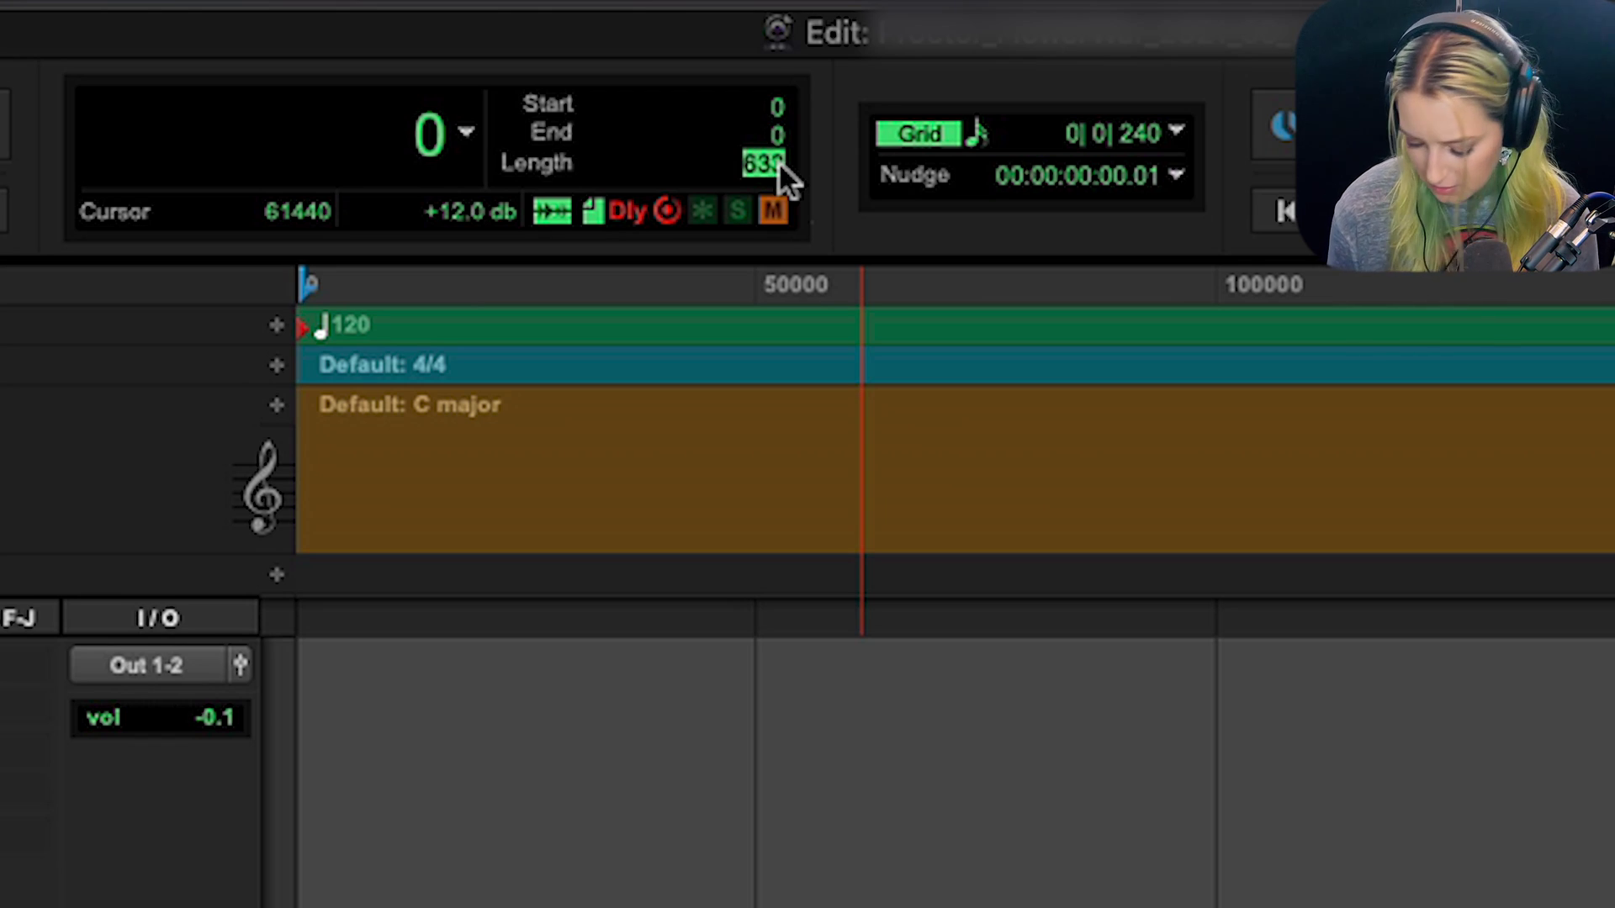
{"action": "type", "text": "84"}
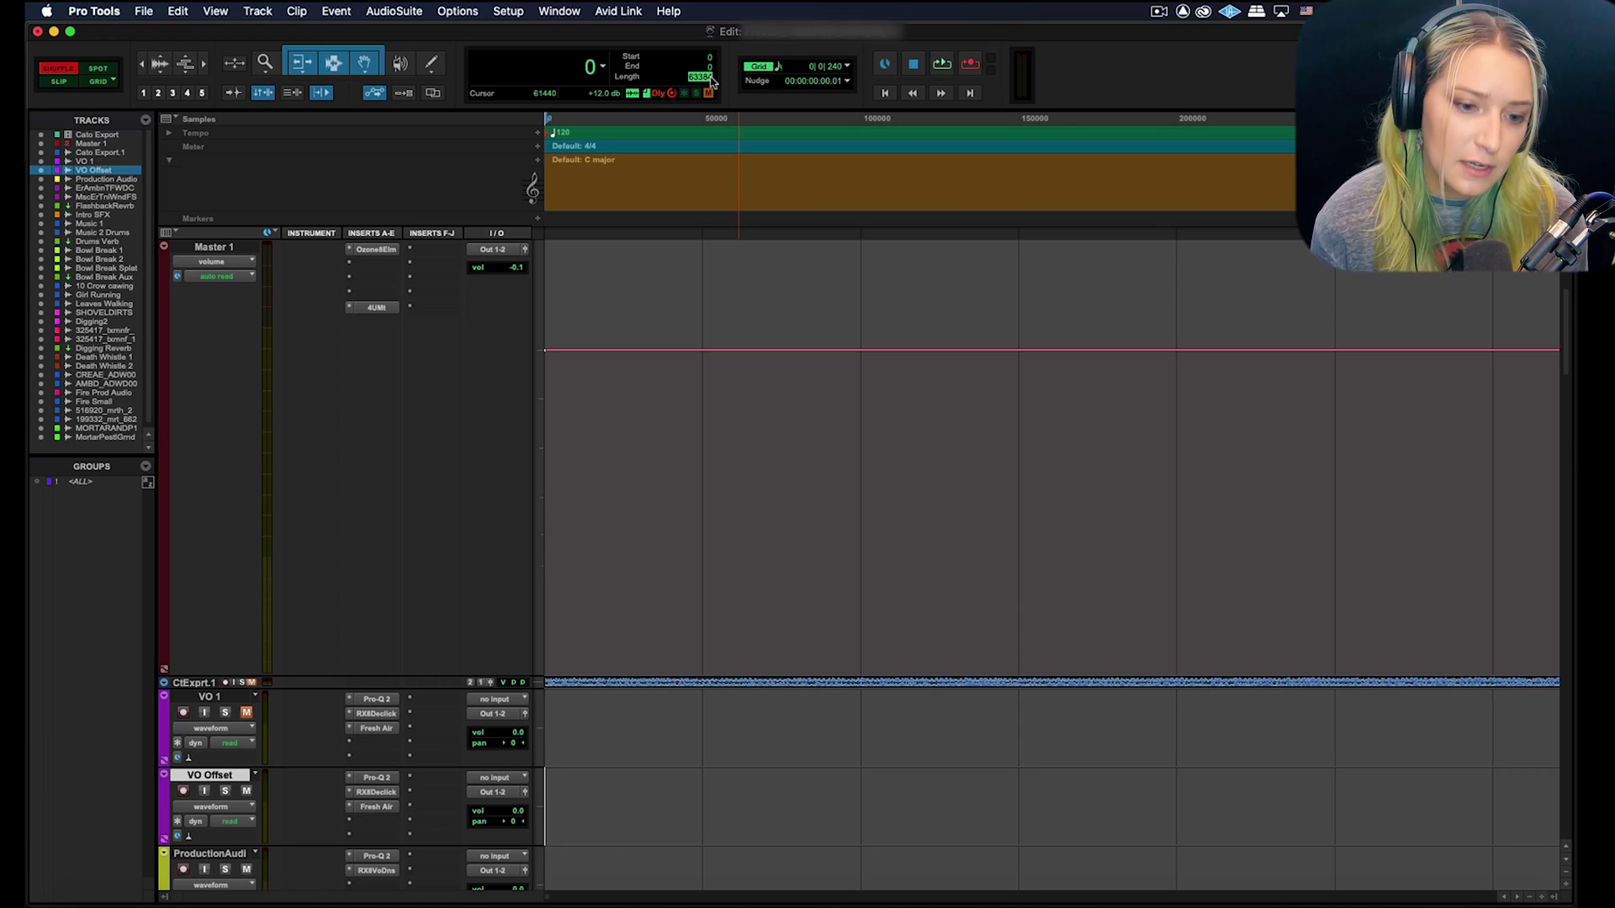
{"action": "key", "text": "Return"}
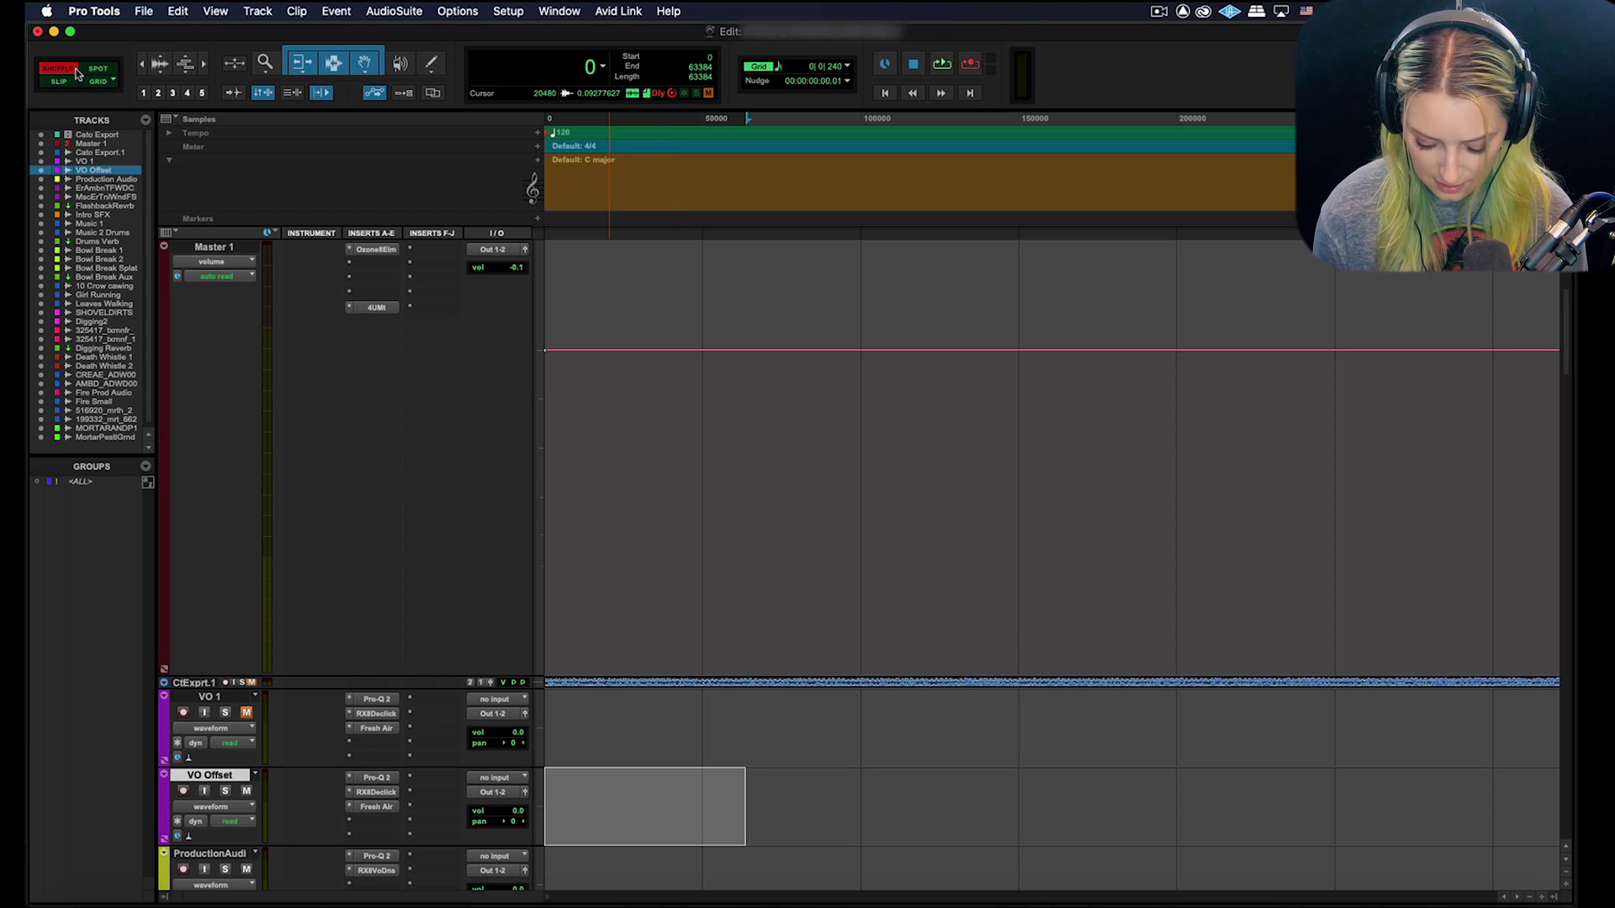
Step: Zoom out twice until the VO clips appear, then place the edit point on VO Offset
{"action": "key", "text": "r"}
{"action": "key", "text": "r"}
{"action": "key", "text": "r"}
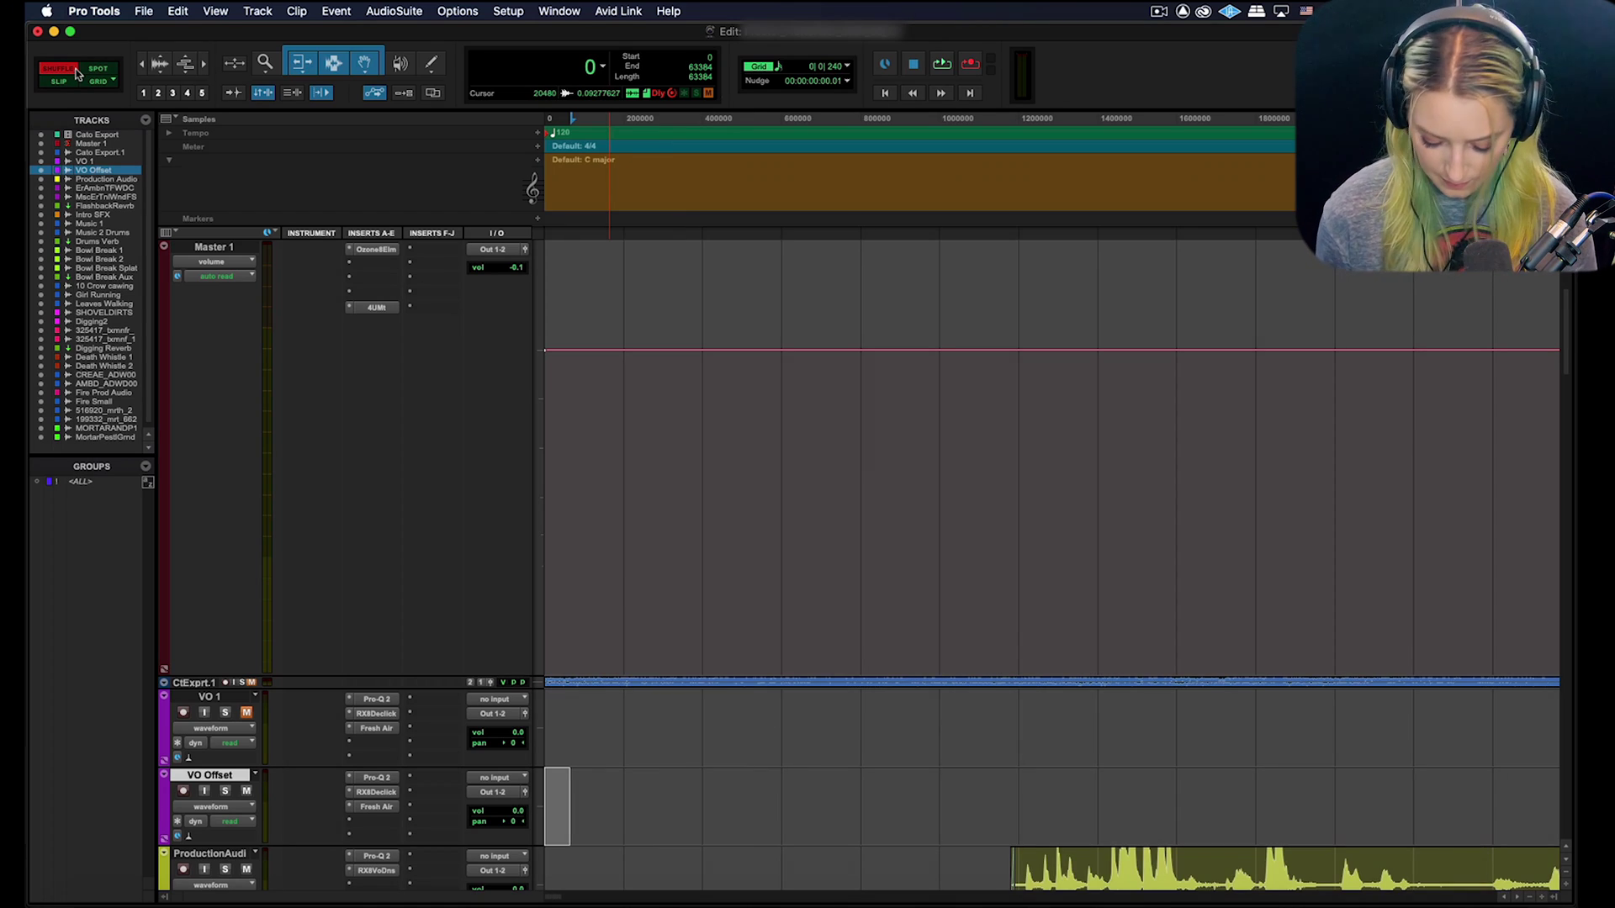
{"action": "key", "text": "r"}
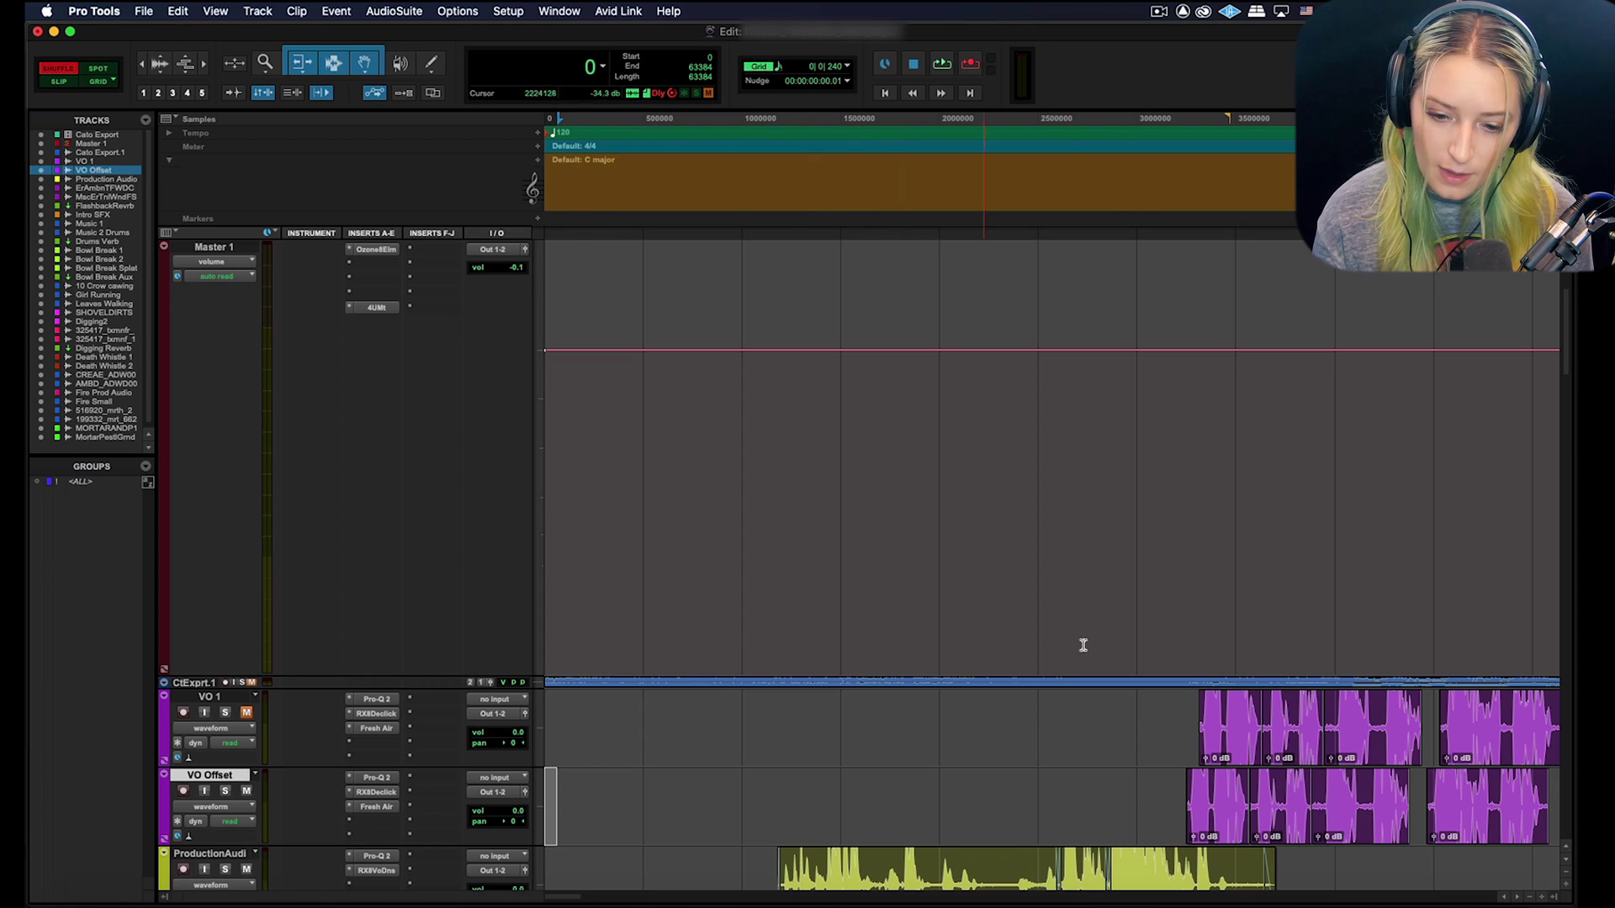
{"action": "left_click", "coordinate": [1186, 786]}
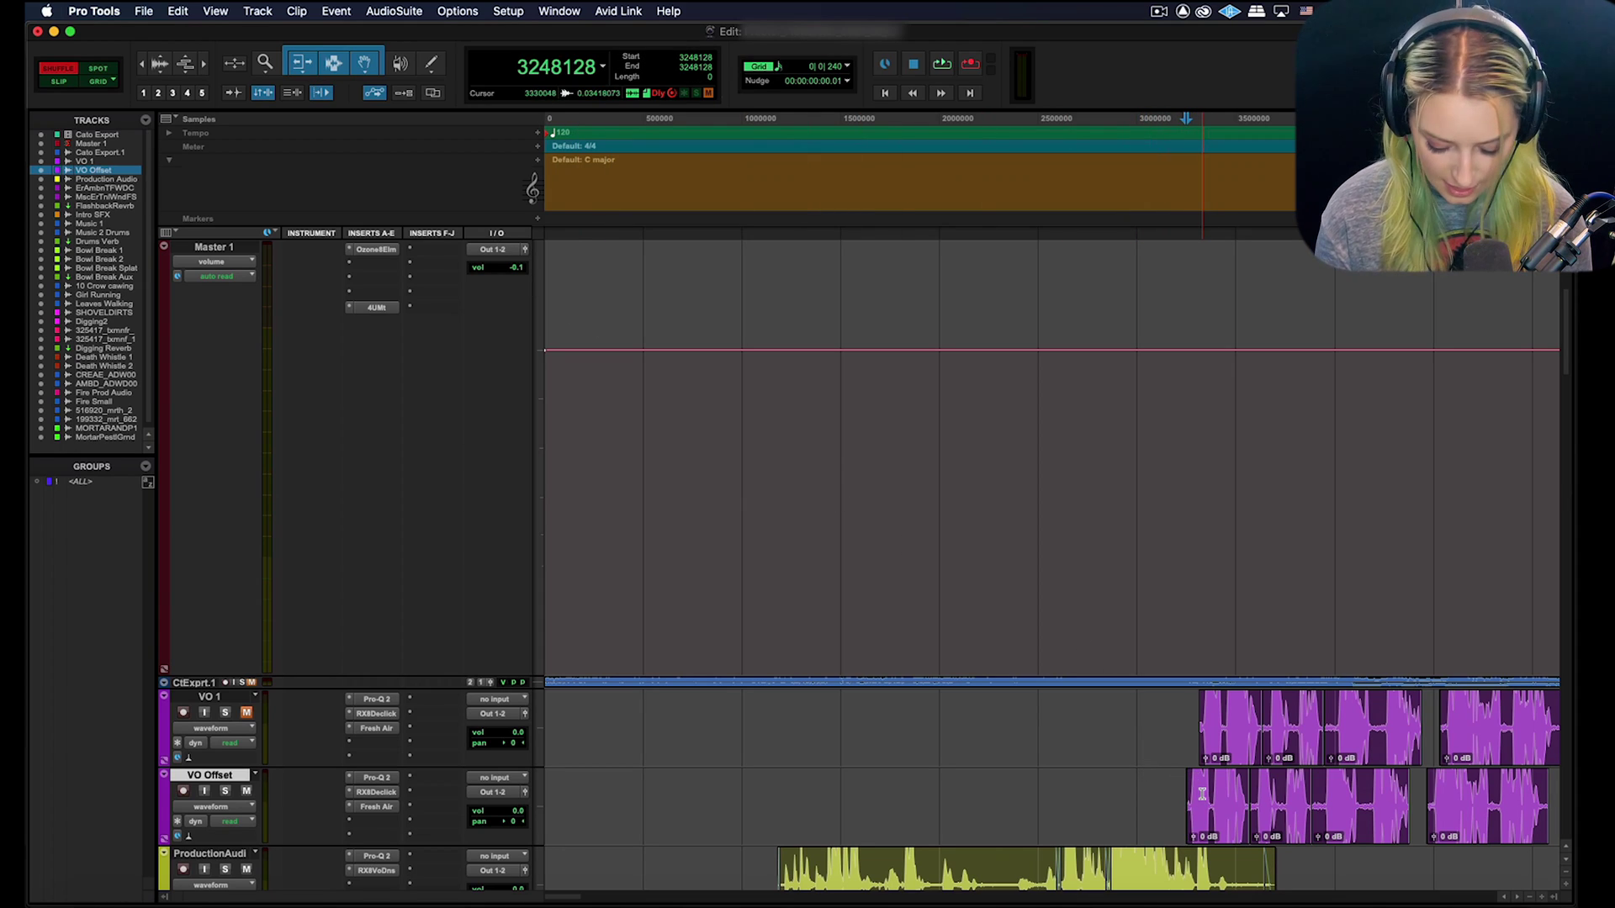
Step: Zoom in and select from VO Offset's clip start to VO 1's to measure 63384 samples
{"action": "key", "text": "t"}
{"action": "key", "text": "t"}
{"action": "key", "text": "t"}
{"action": "key", "text": "t"}
{"action": "key", "text": "t"}
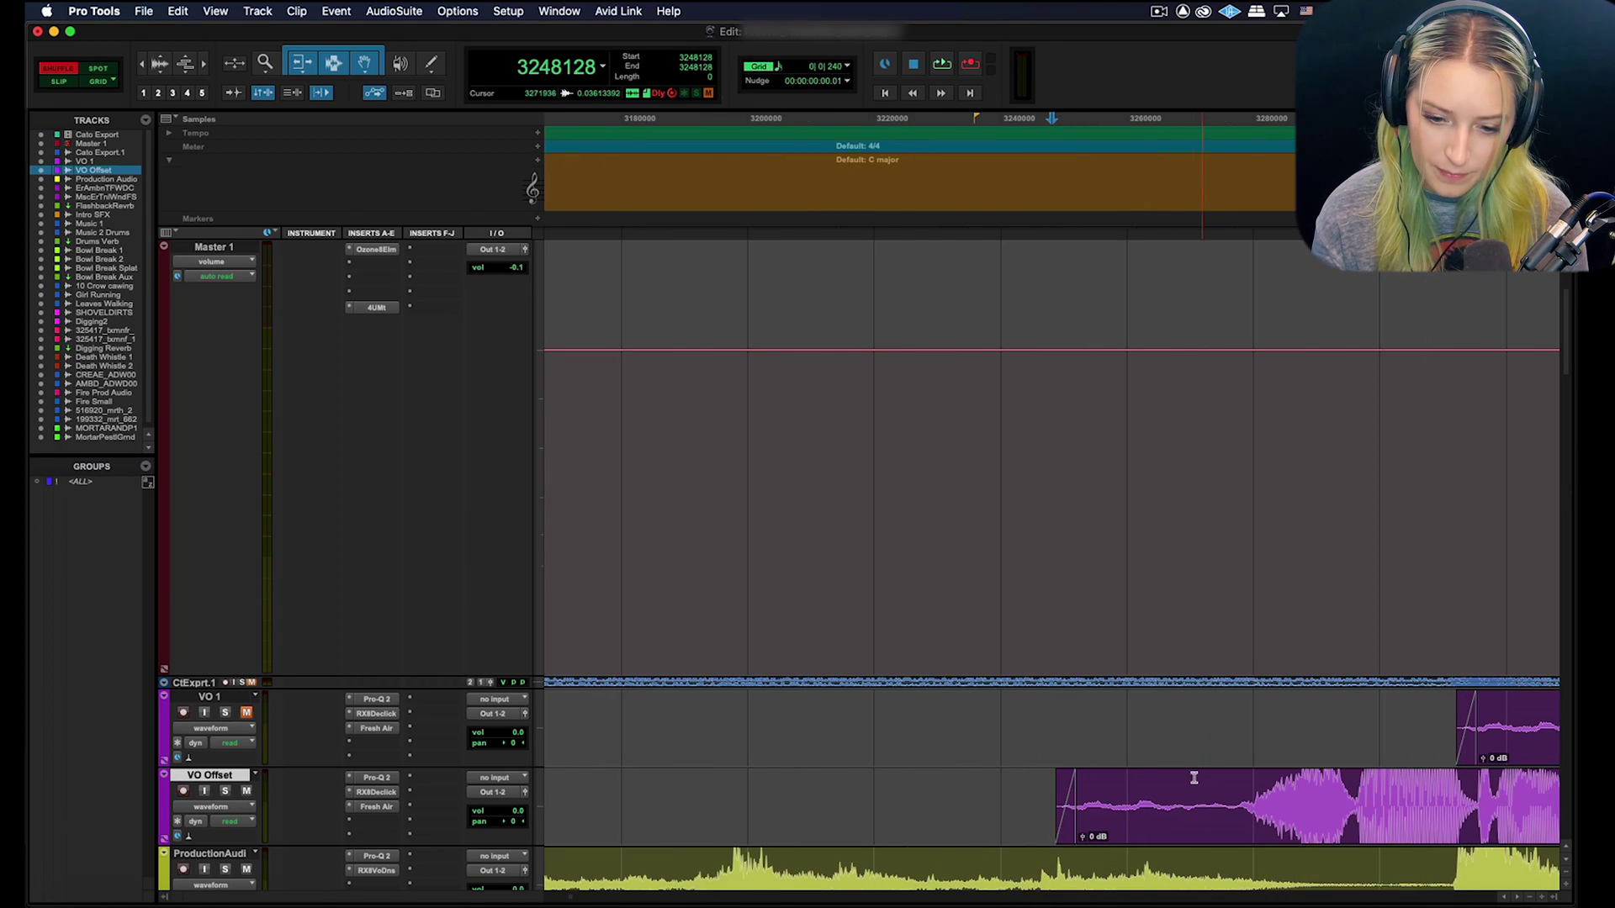
{"action": "left_click_drag", "start_coordinate": [1068, 711], "coordinate": [1450, 749]}
{"action": "left_click", "coordinate": [891, 786]}
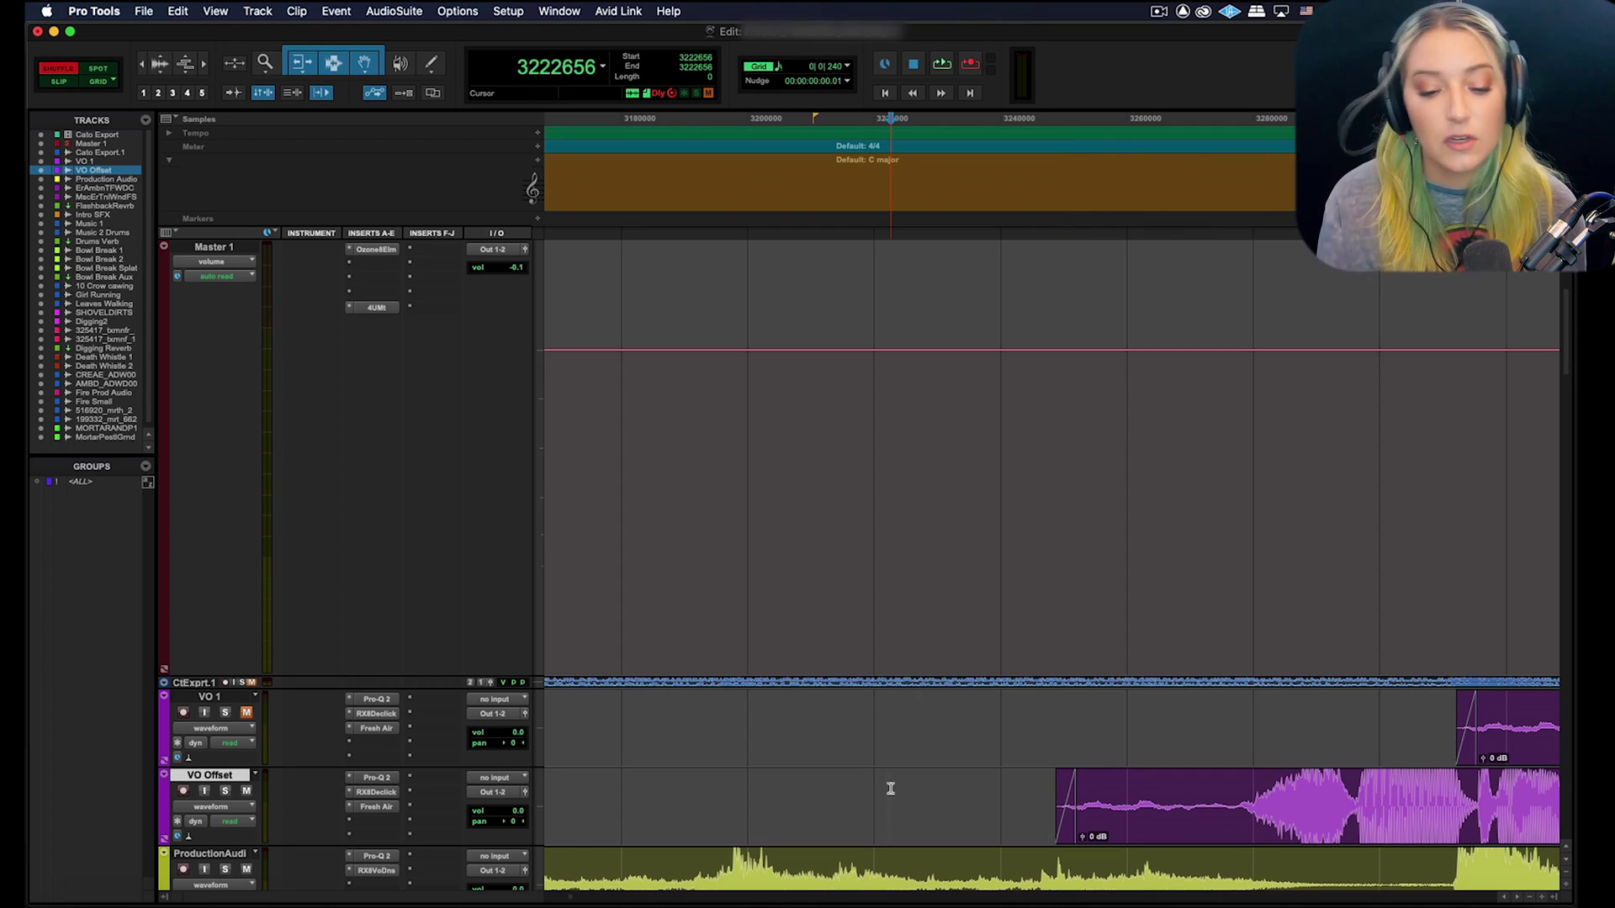
{"action": "key", "text": "Tab"}
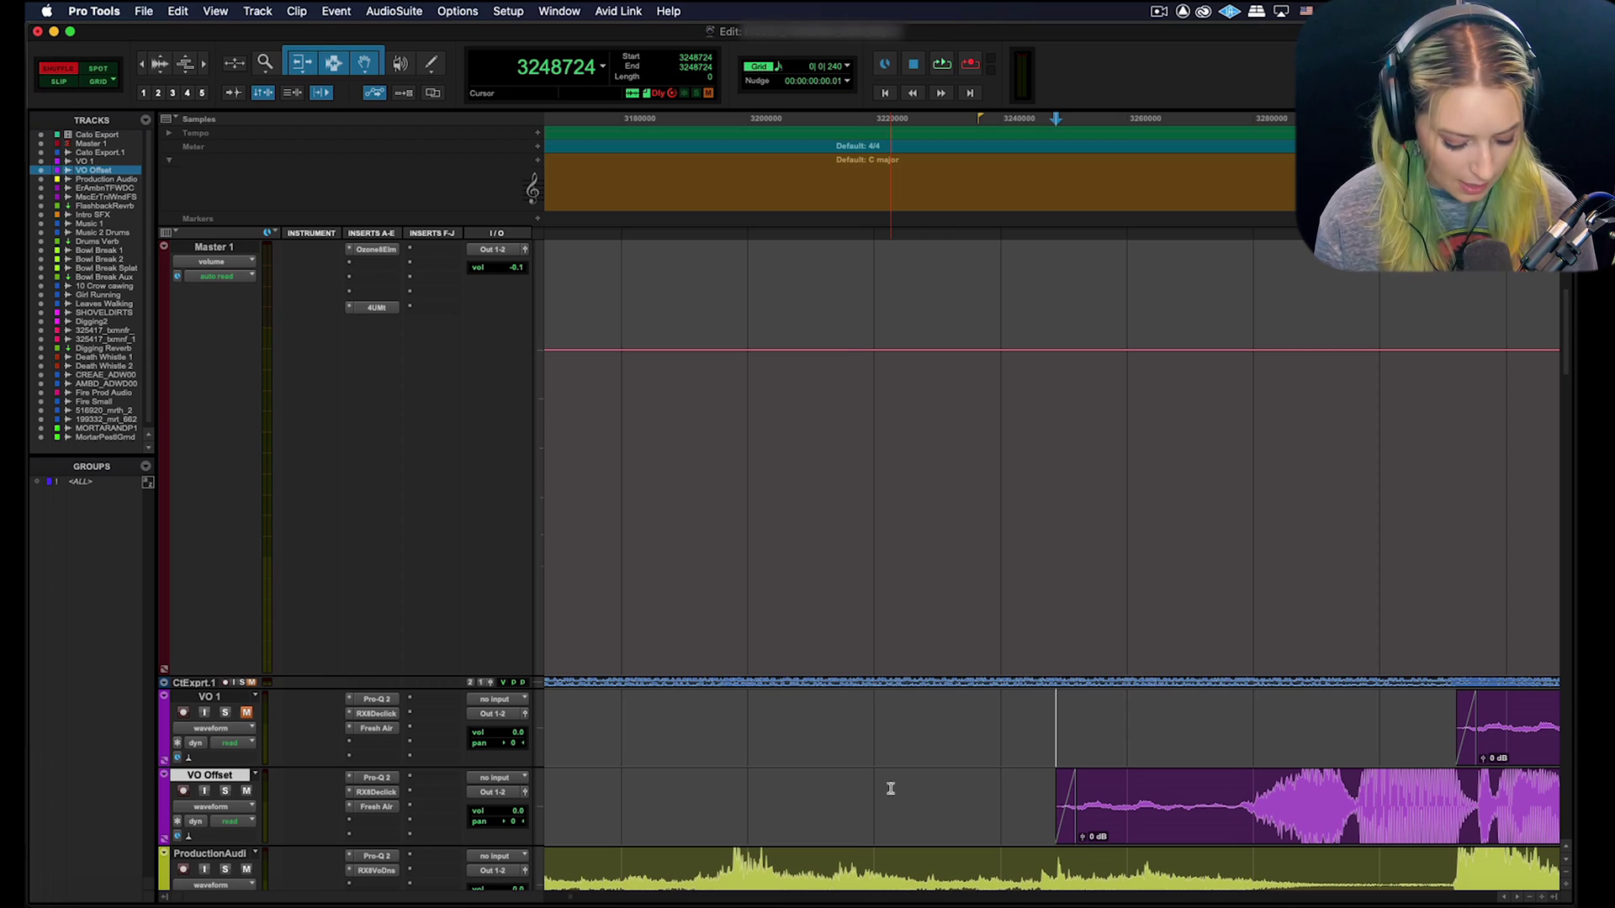
{"action": "key", "text": "shift+Tab"}
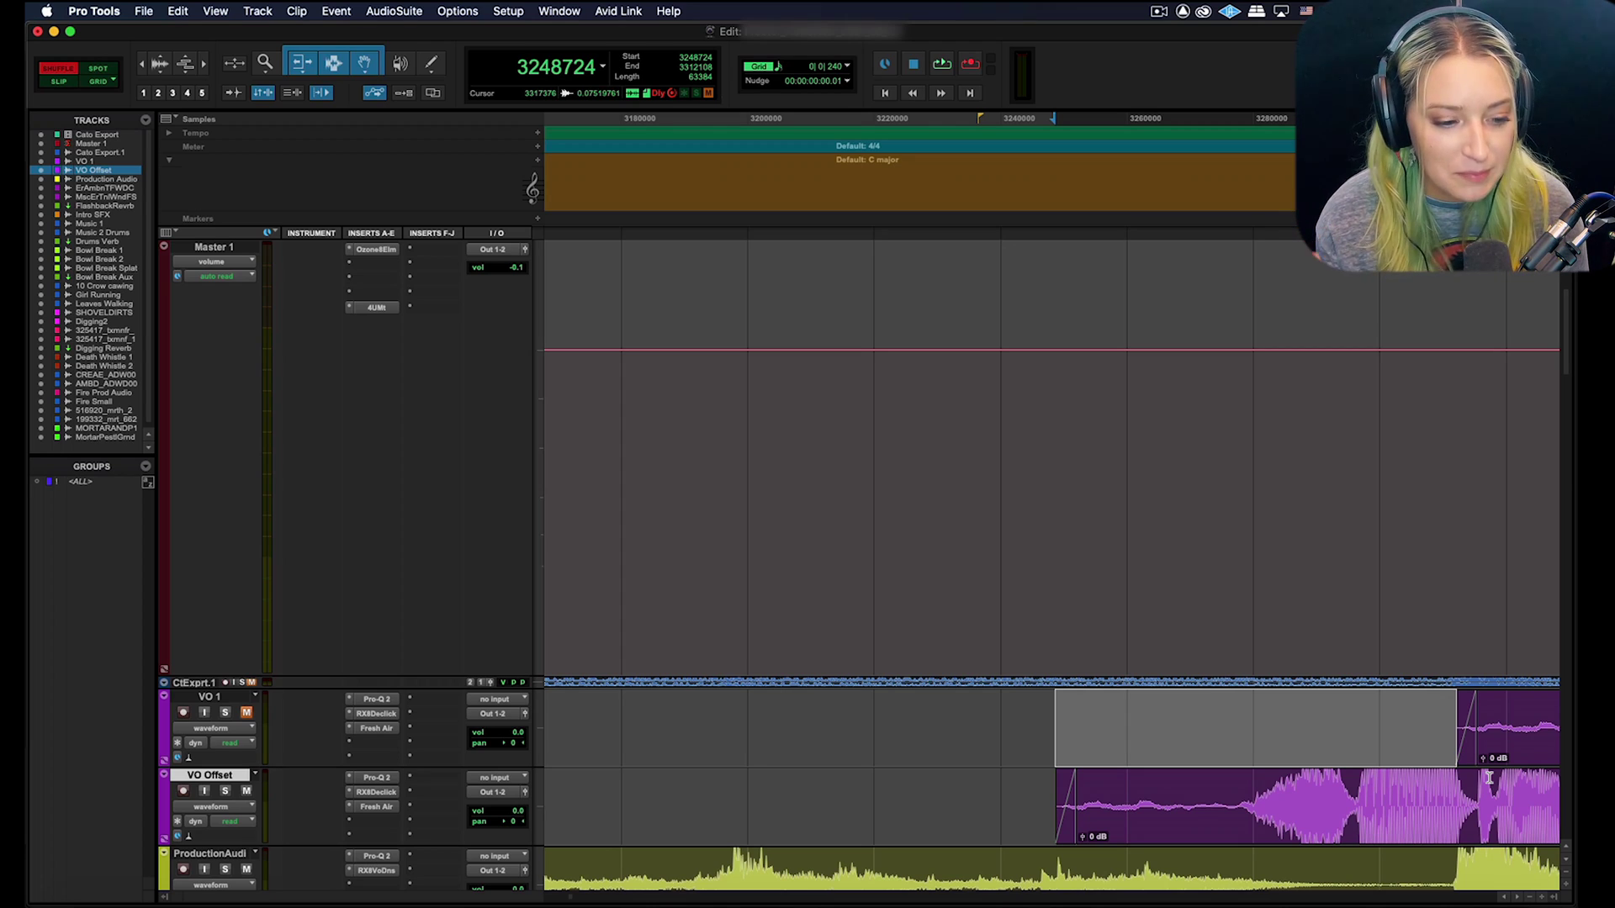
Step: Scroll the Edit window and switch to the Mix window with Cmd+=
{"action": "scroll", "coordinate": [1055, 723], "scroll_direction": "right", "scroll_amount": 1}
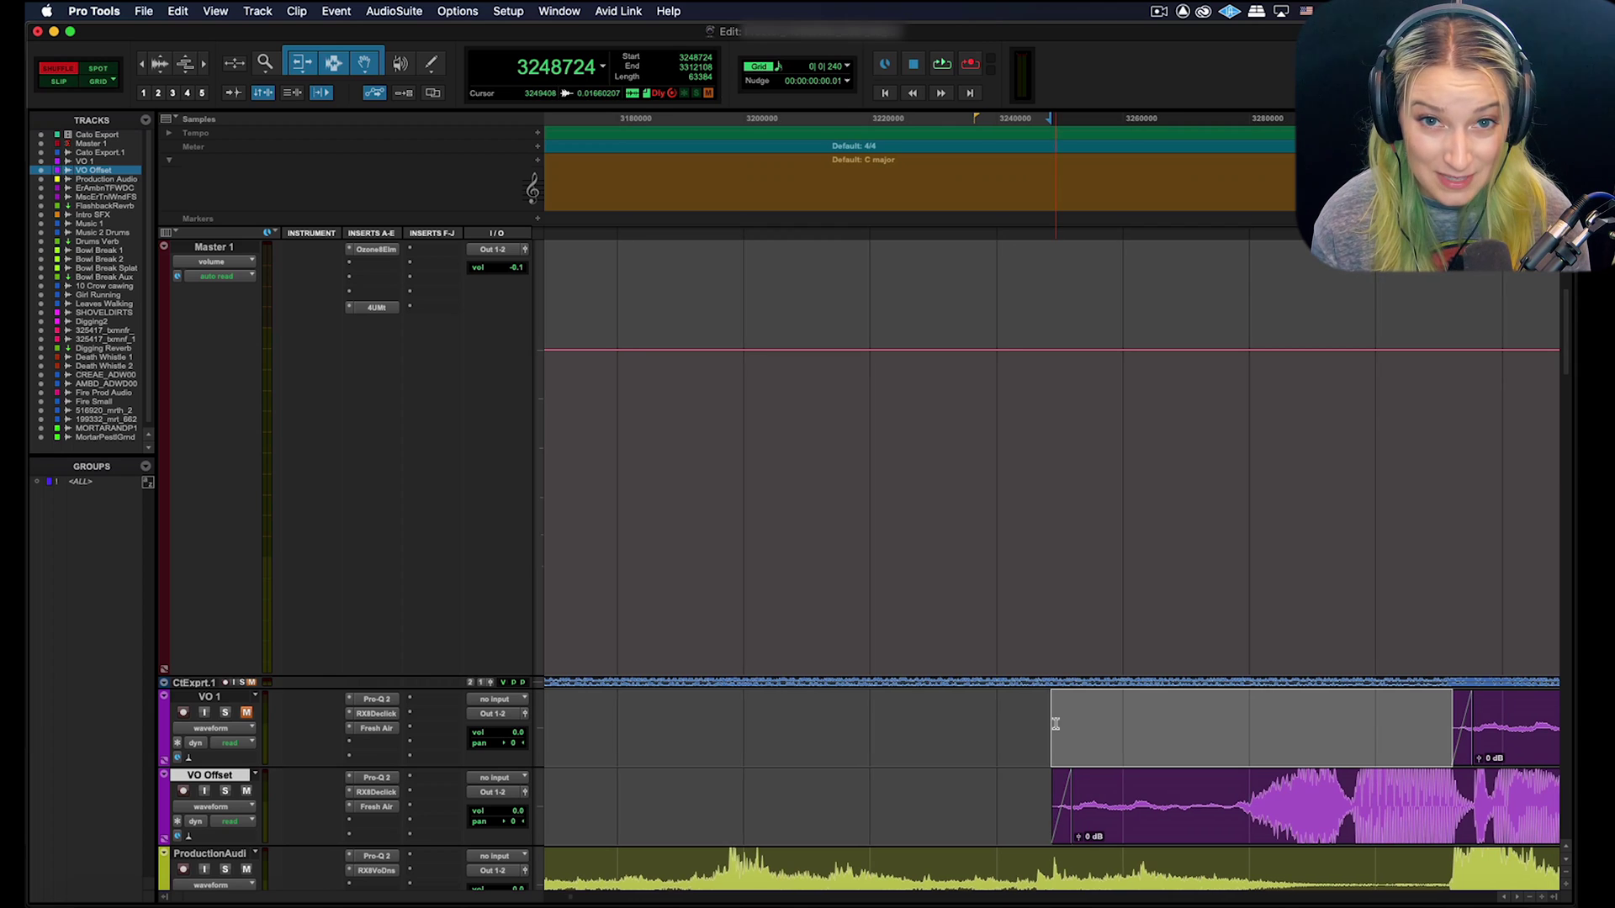
{"action": "scroll", "coordinate": [1056, 723], "scroll_direction": "down", "scroll_amount": 2}
{"action": "key", "text": "super+equal"}
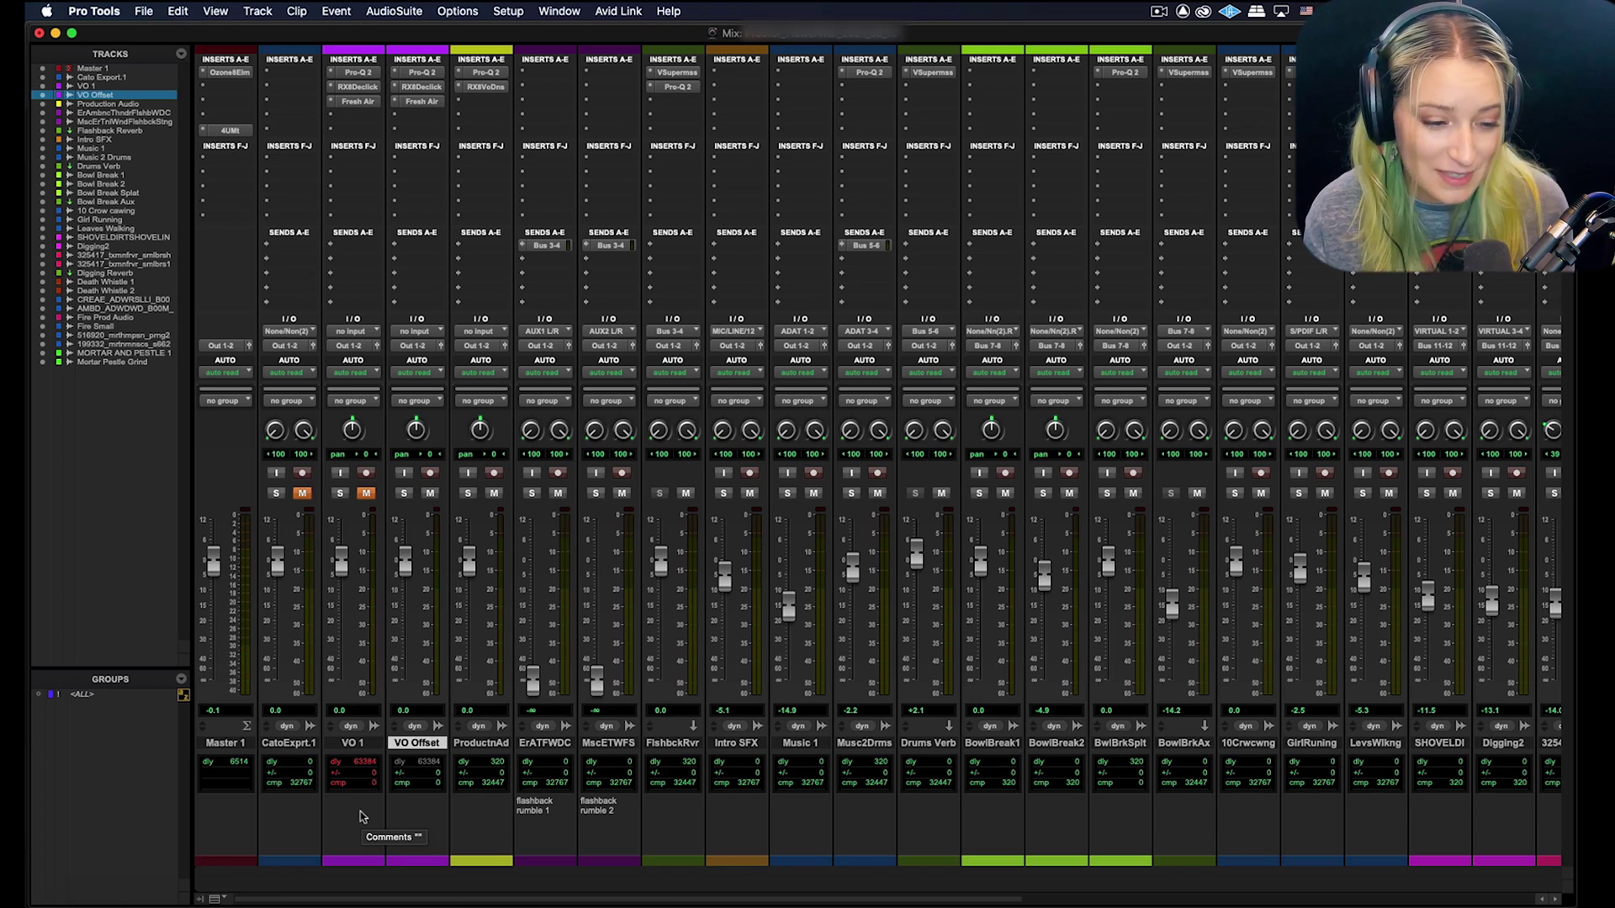
Step: Hide and deactivate VO 1, then toggle its Tracks list dot to confirm it stays hidden
{"action": "right_click", "coordinate": [352, 744]}
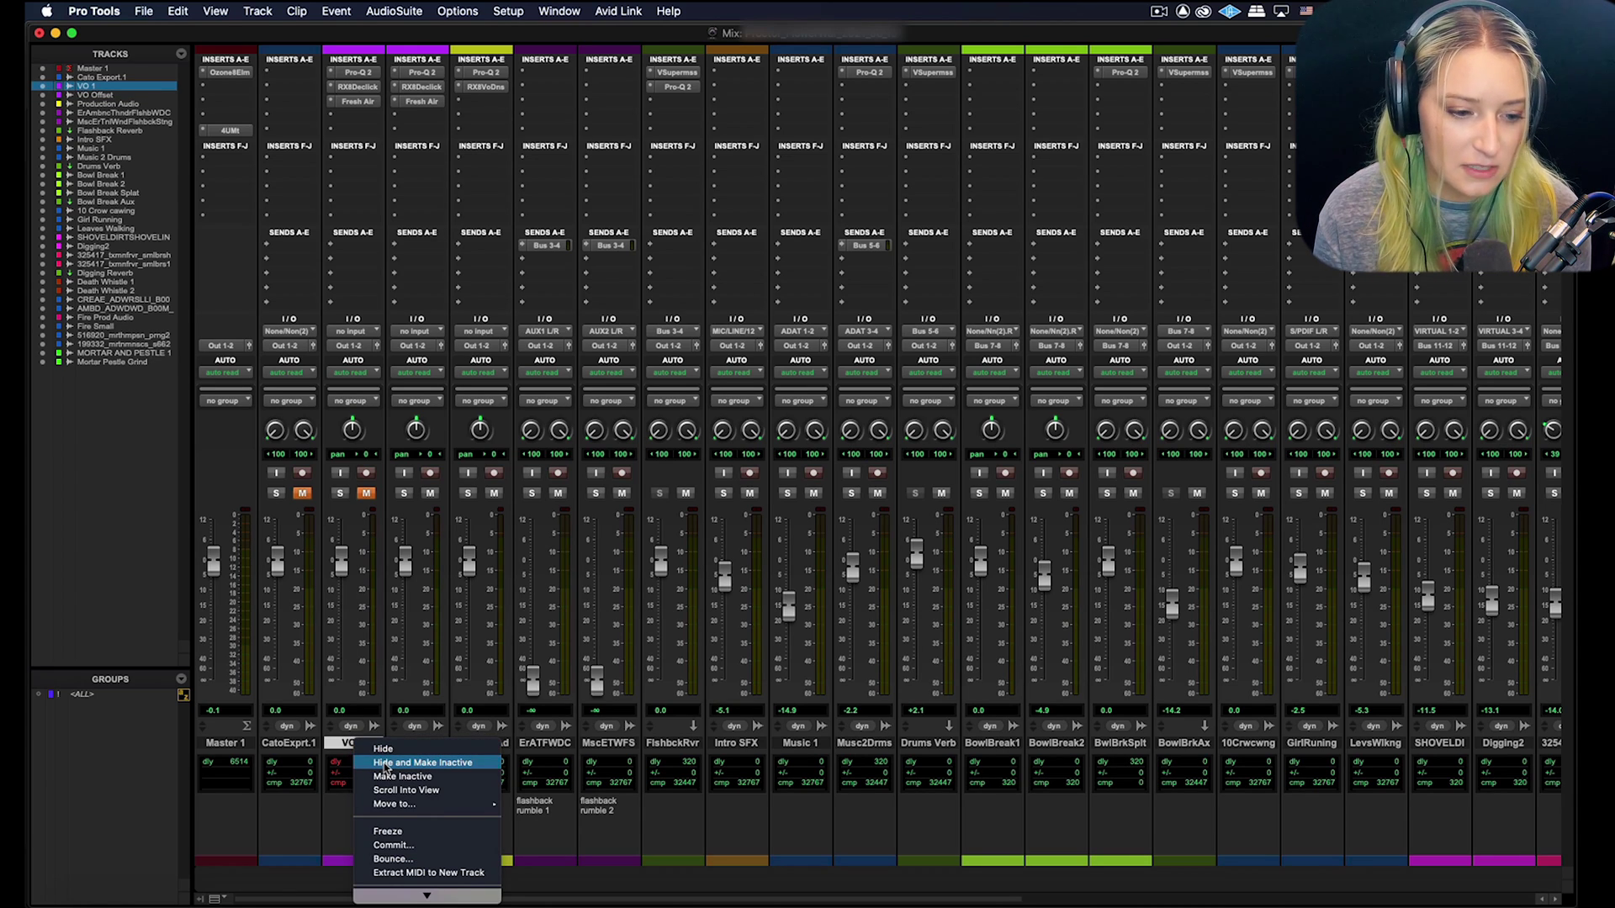
{"action": "left_click", "coordinate": [384, 762]}
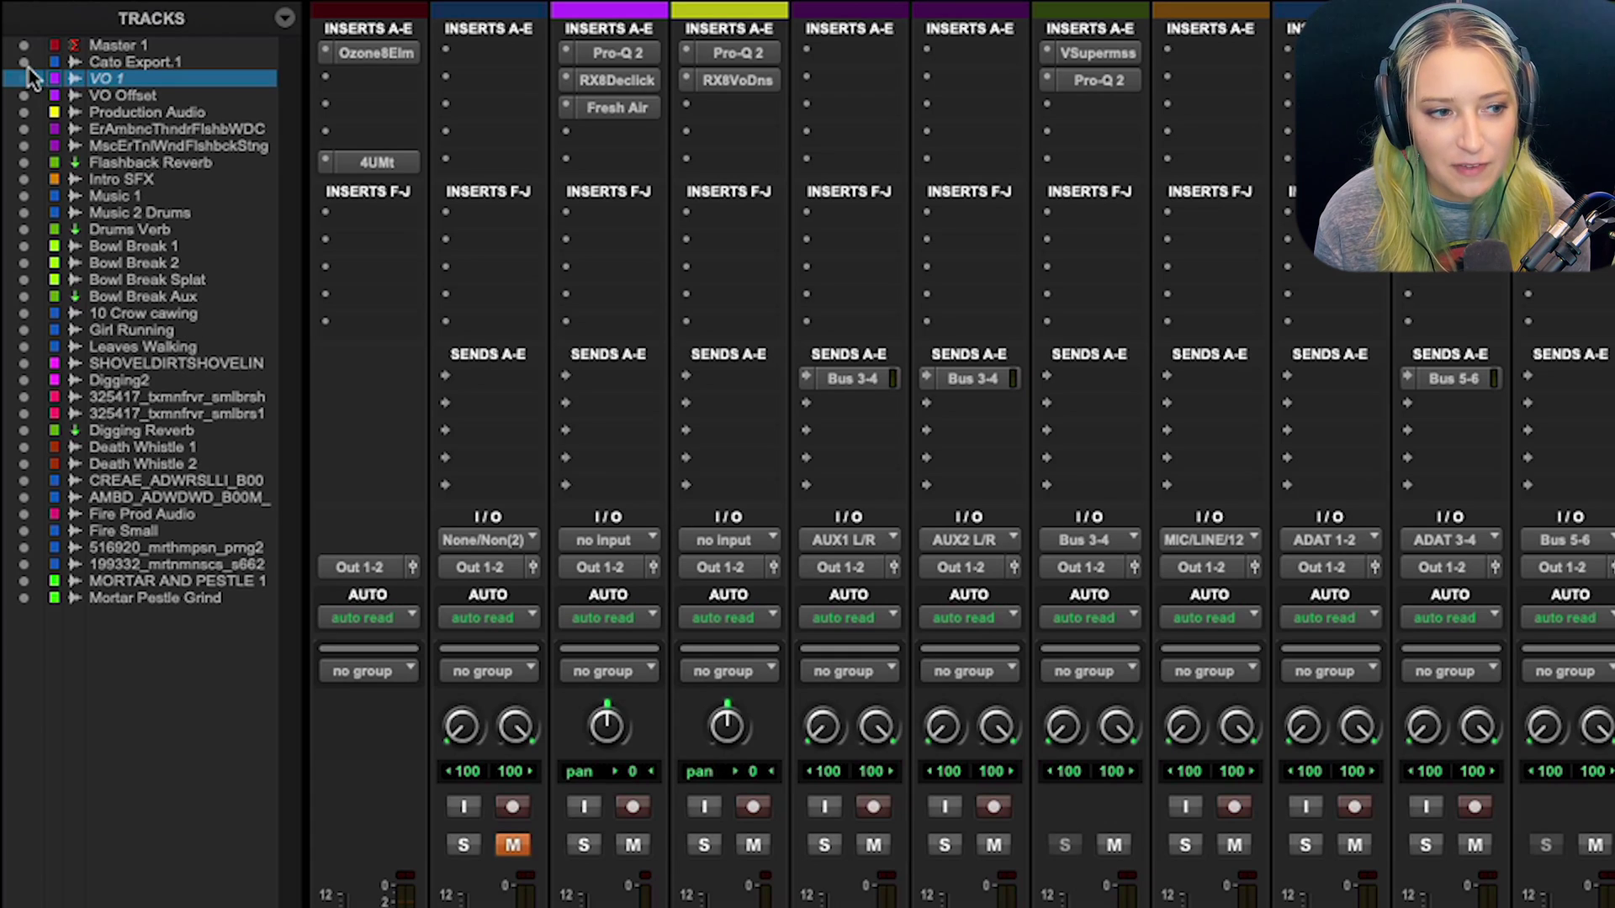
{"action": "left_click", "coordinate": [23, 78]}
{"action": "left_click", "coordinate": [24, 79]}
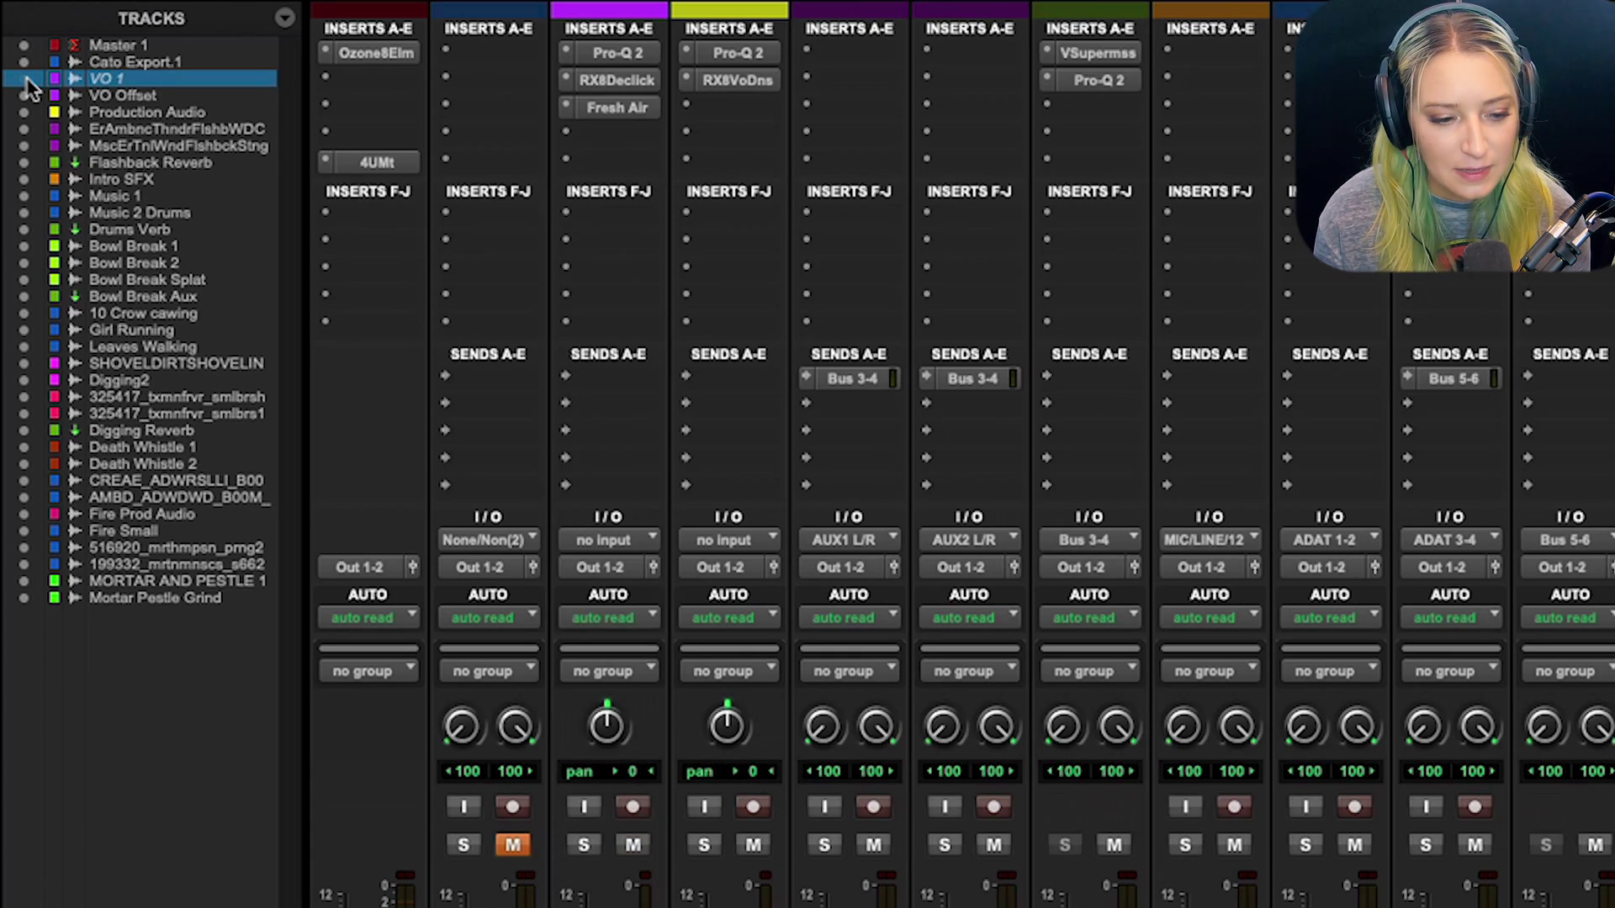